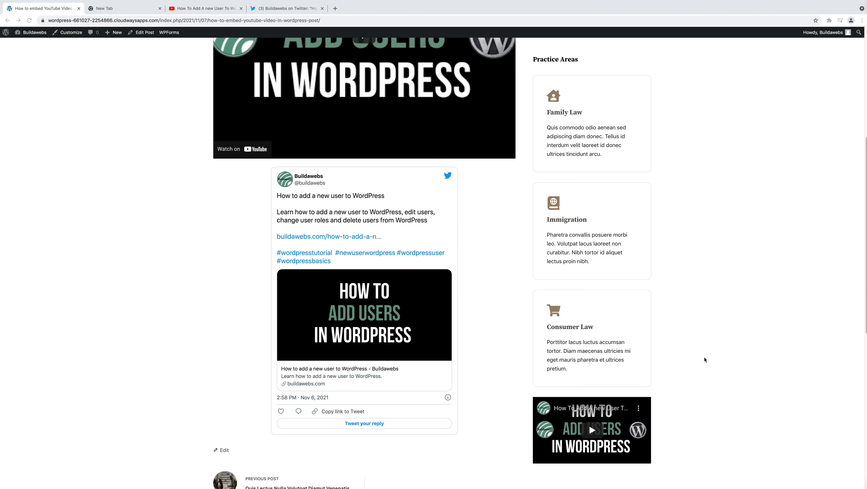
{"action": "scroll", "coordinate": [695, 365], "scroll_direction": "down", "scroll_amount": 2}
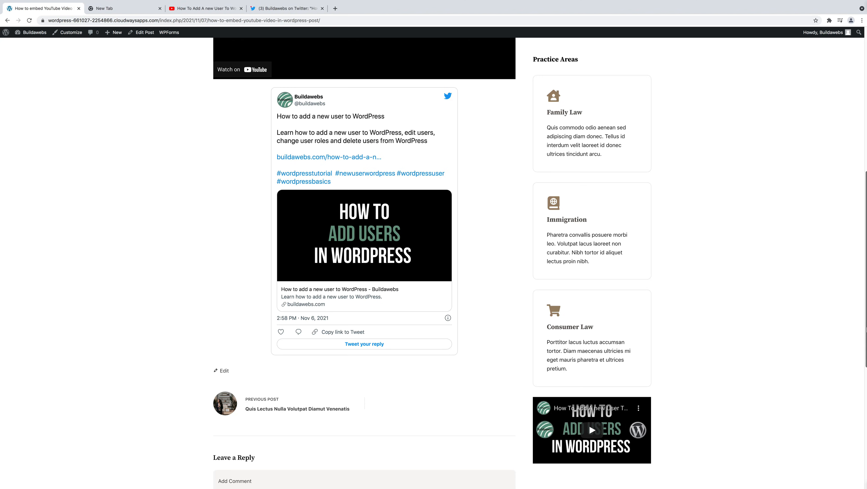
{"action": "scroll", "coordinate": [588, 424], "scroll_direction": "down", "scroll_amount": 8}
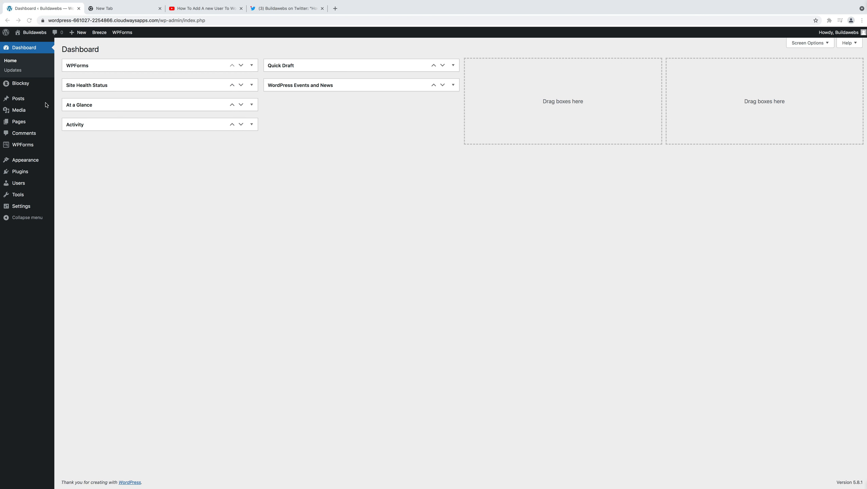
Start a new WordPress post from the dashboard
{"action": "left_click", "coordinate": [21, 99]}
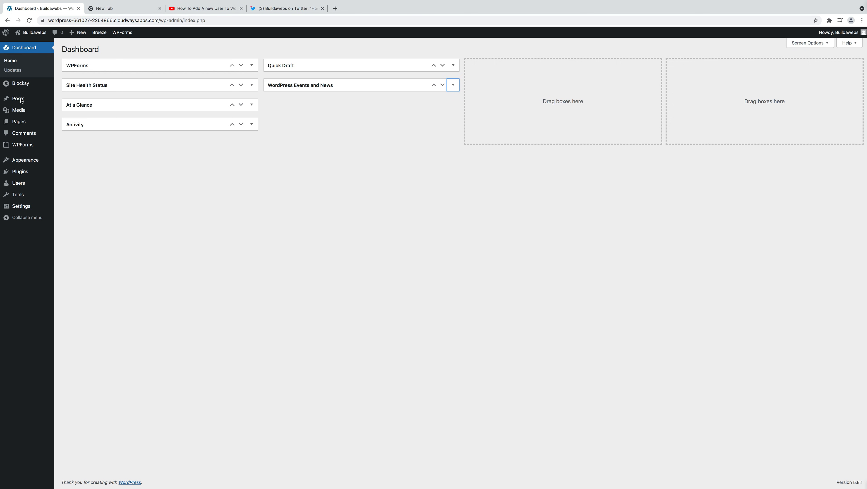
{"action": "mouse_move", "coordinate": [21, 99]}
{"action": "left_click", "coordinate": [70, 109]}
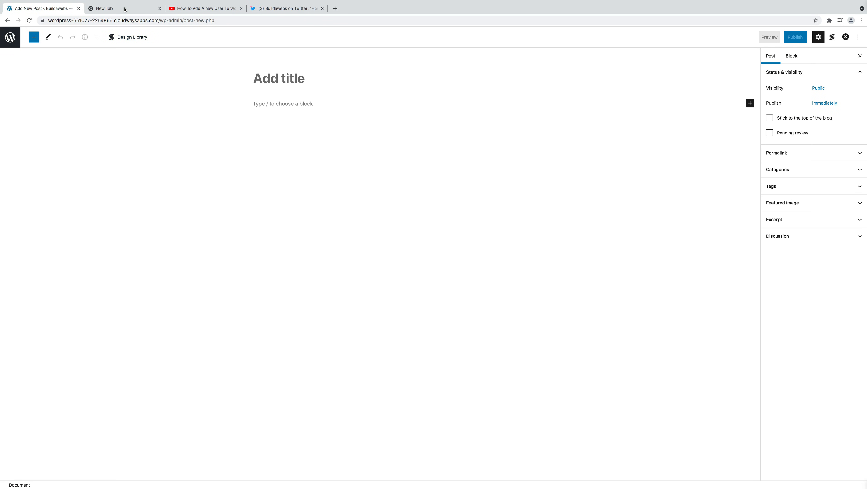
Copy the title "How to embed YouTube Video in WordPress Post" from the New Tab address bar and enter it as the post title
{"action": "left_click", "coordinate": [125, 10]}
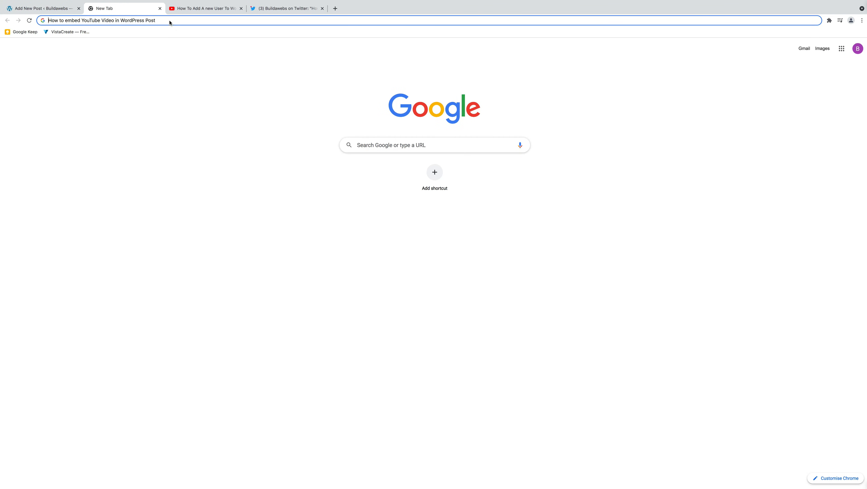
{"action": "left_click_drag", "start_coordinate": [156, 21], "coordinate": [9, 20]}
{"action": "key", "text": "super+c"}
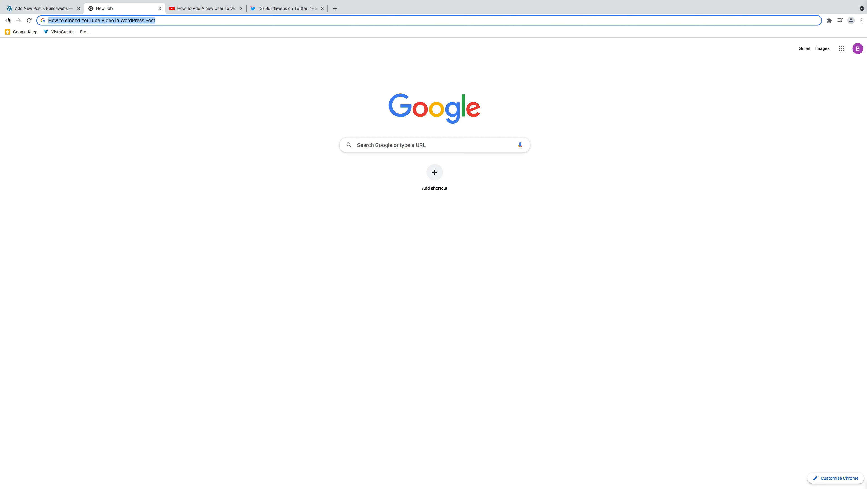
{"action": "left_click", "coordinate": [21, 10]}
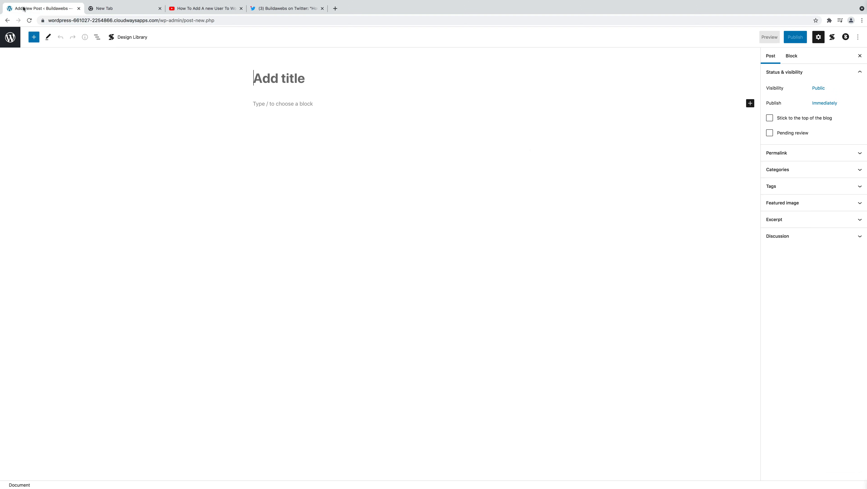
{"action": "left_click", "coordinate": [294, 80]}
{"action": "key", "text": "super+v"}
{"action": "key", "text": "Return"}
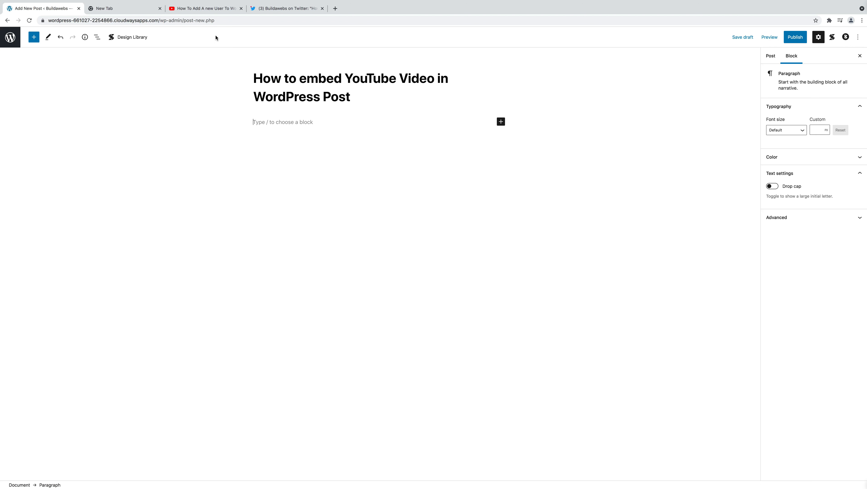
Copy the full web address of the "How To Add A new User To Wordpress" video on YouTube
{"action": "left_click", "coordinate": [213, 9]}
{"action": "left_click", "coordinate": [141, 21]}
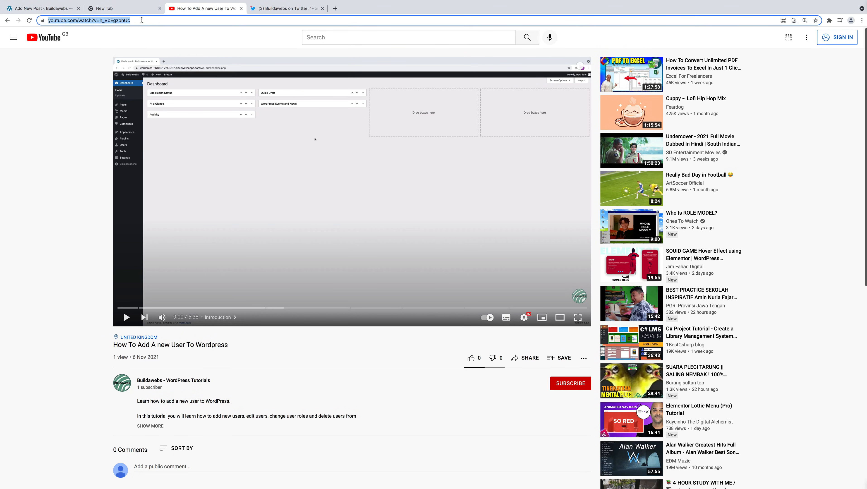
{"action": "left_click", "coordinate": [154, 20]}
{"action": "left_click_drag", "start_coordinate": [101, 20], "coordinate": [47, 22]}
{"action": "key", "text": "super+c"}
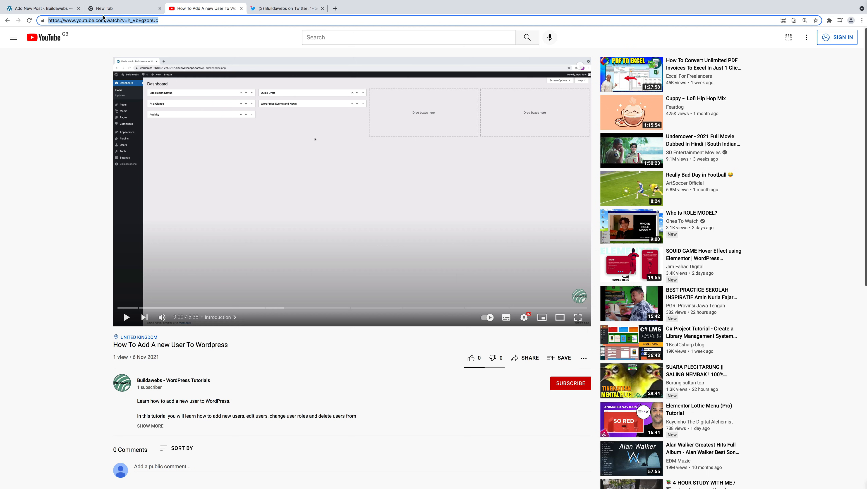
Embed the video by pasting its copied URL straight into the post body, and remove that embedded block again
{"action": "left_click", "coordinate": [57, 9]}
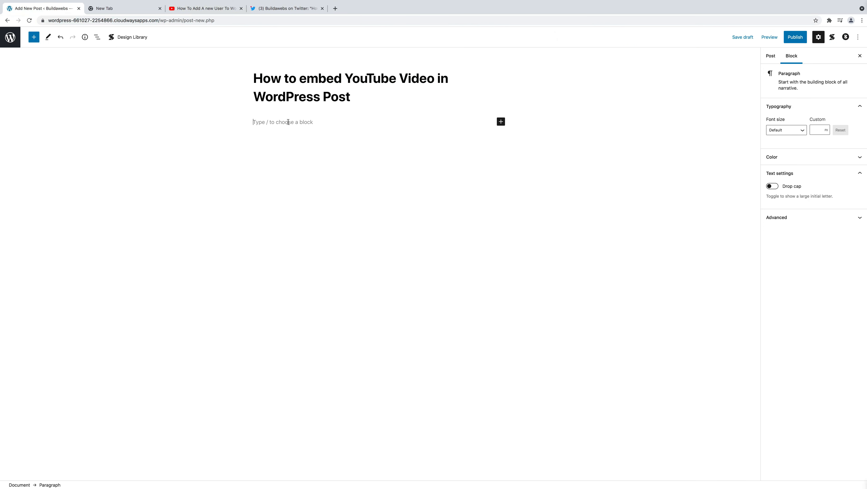
{"action": "key", "text": "super+v"}
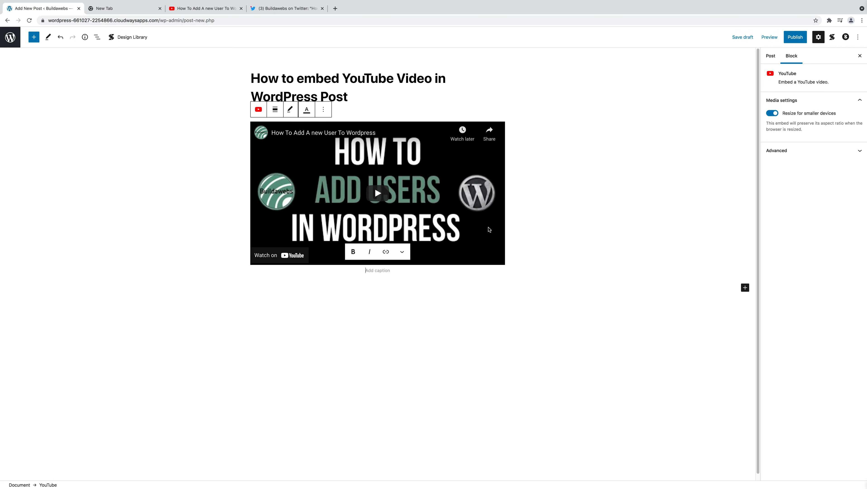
{"action": "scroll", "coordinate": [490, 230], "scroll_direction": "down", "scroll_amount": 1}
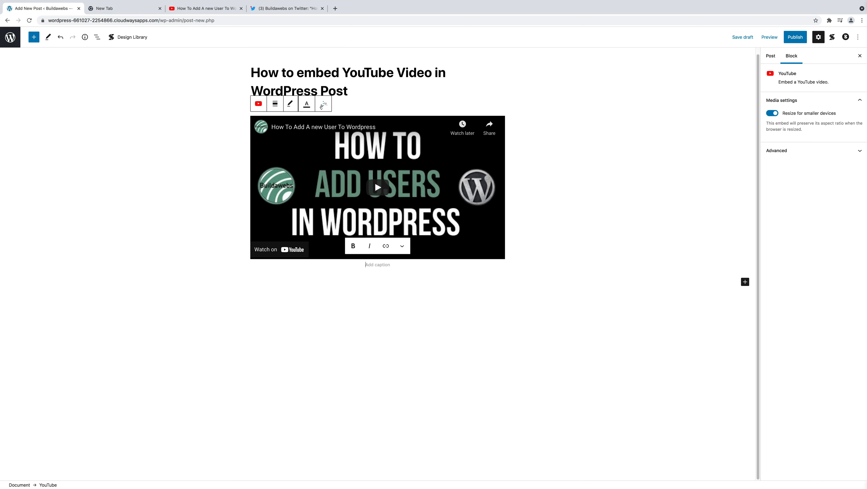
{"action": "left_click", "coordinate": [323, 104]}
{"action": "left_click", "coordinate": [337, 252]}
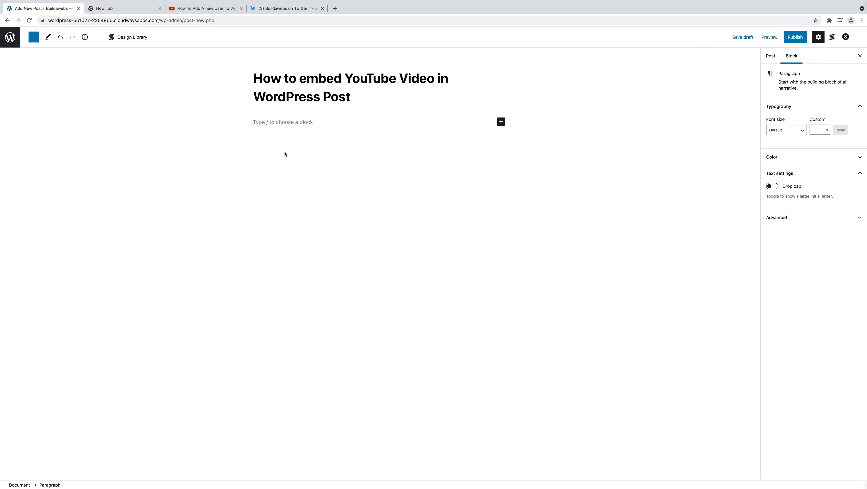
Add a YouTube block below the post title and embed the video using its copied URL
{"action": "left_click", "coordinate": [501, 121]}
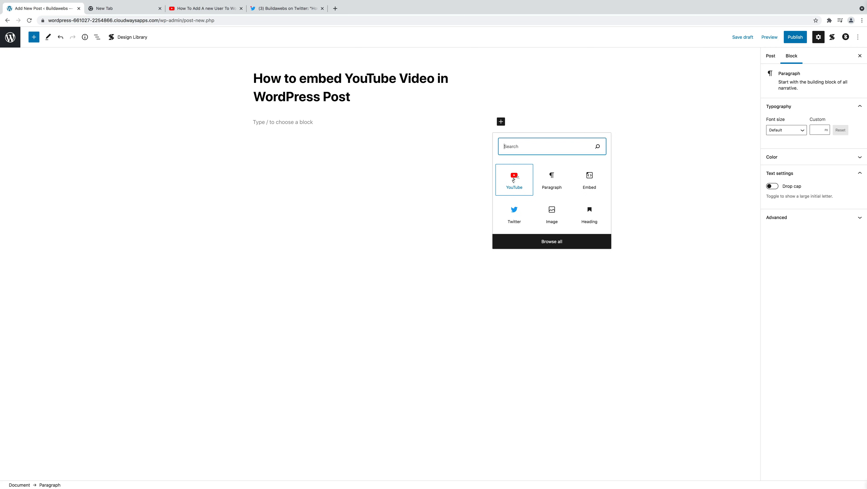
{"action": "left_click", "coordinate": [513, 180]}
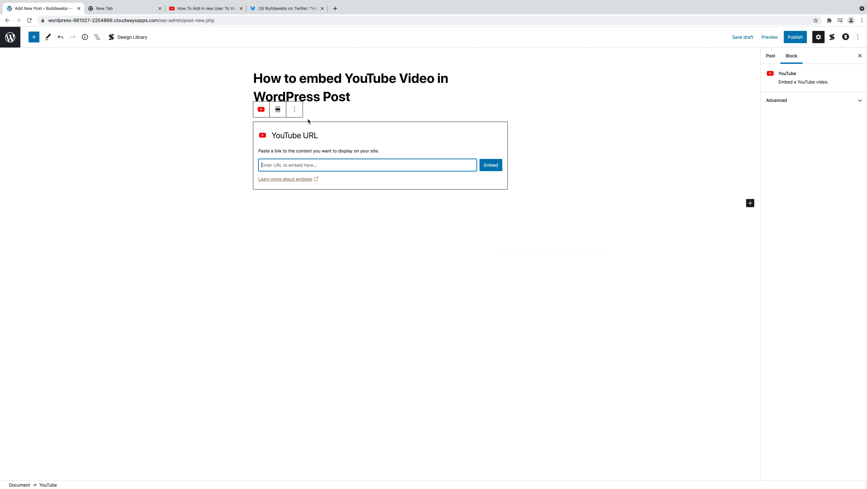
{"action": "left_click", "coordinate": [217, 8]}
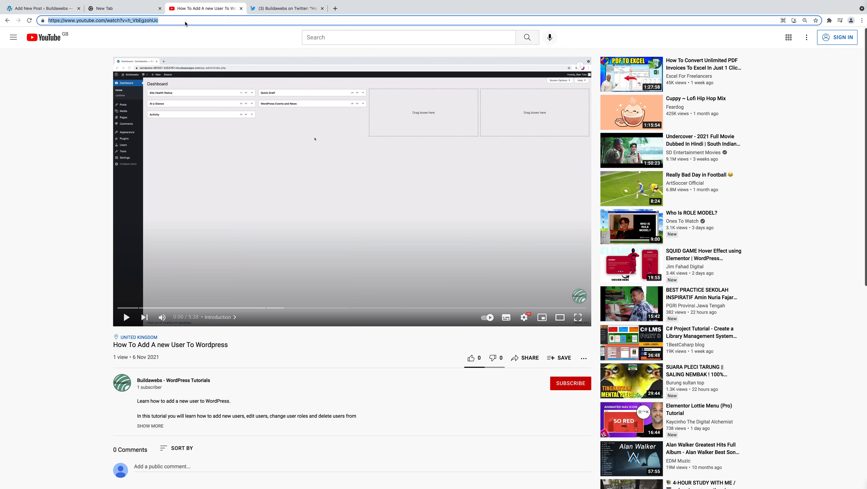
{"action": "left_click", "coordinate": [43, 7]}
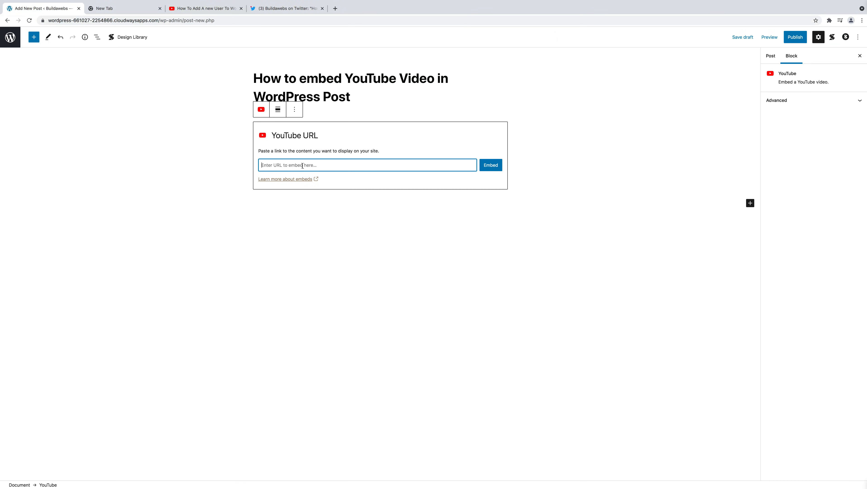
{"action": "key", "text": "super+v"}
{"action": "left_click", "coordinate": [497, 167]}
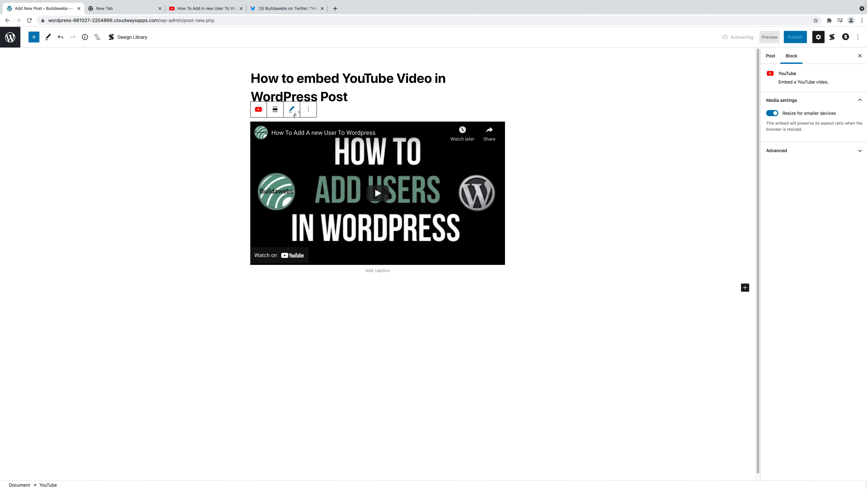
Try the left, center, right, wide width and full width alignments on the YouTube video block
{"action": "left_click", "coordinate": [275, 110]}
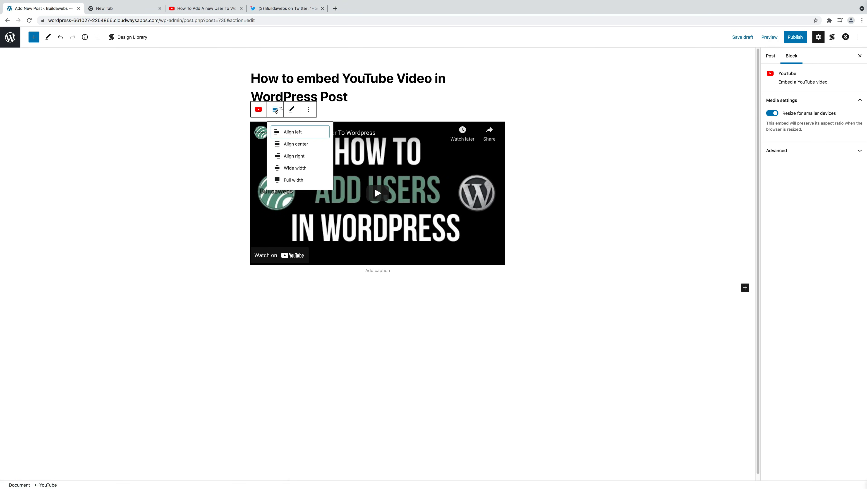
{"action": "left_click", "coordinate": [303, 133]}
{"action": "left_click", "coordinate": [277, 109]}
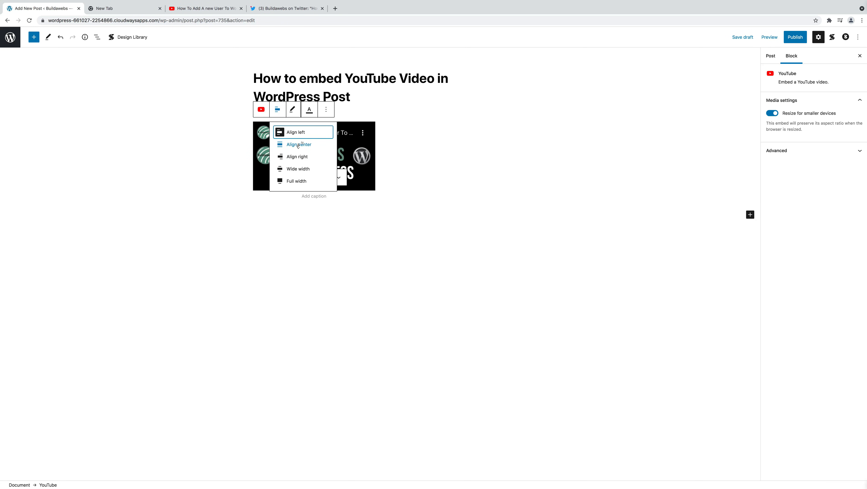
{"action": "left_click", "coordinate": [299, 145]}
{"action": "left_click", "coordinate": [275, 110]}
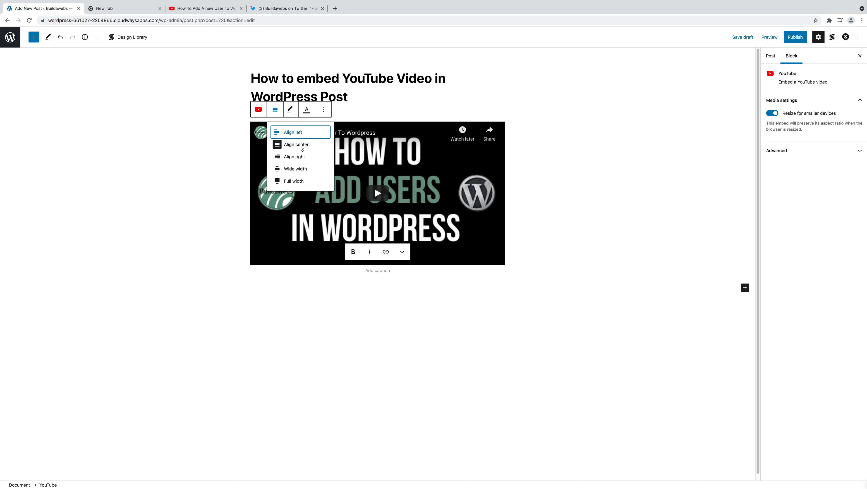
{"action": "left_click", "coordinate": [299, 157]}
{"action": "left_click", "coordinate": [410, 110]}
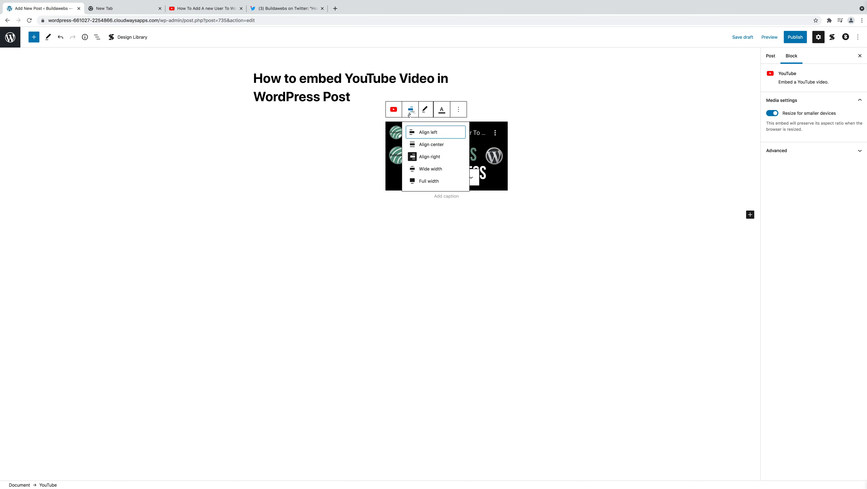
{"action": "left_click", "coordinate": [435, 169]}
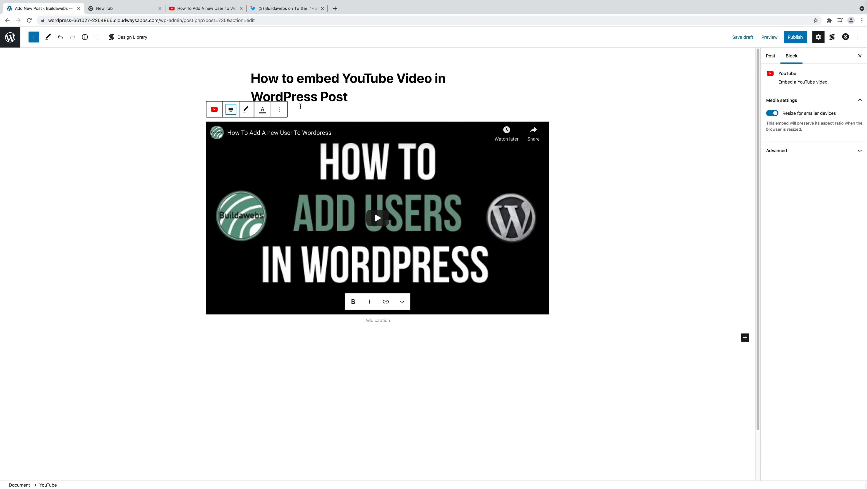
{"action": "left_click", "coordinate": [231, 109]}
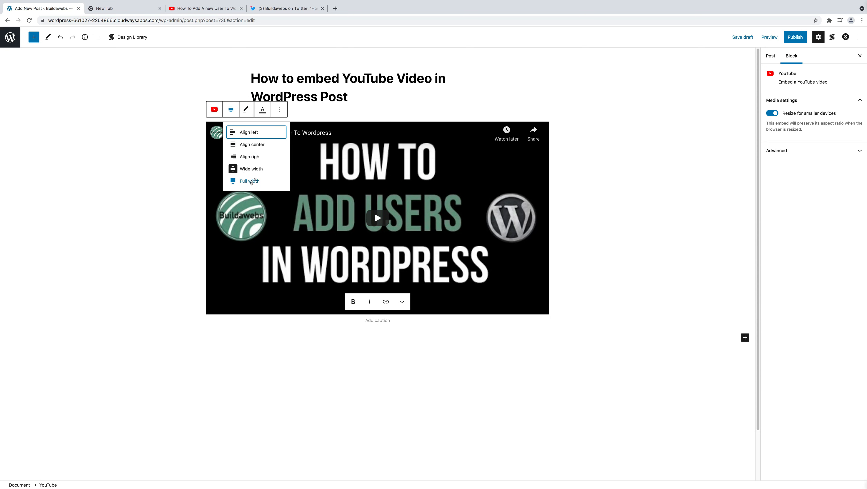
{"action": "left_click", "coordinate": [250, 181]}
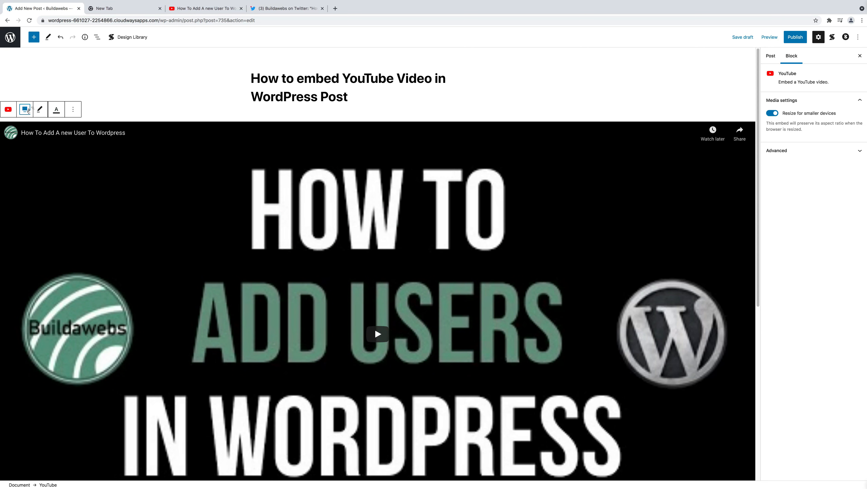
Set the YouTube video block's alignment to wide width and deselect the block
{"action": "left_click", "coordinate": [26, 109]}
{"action": "left_click", "coordinate": [52, 170]}
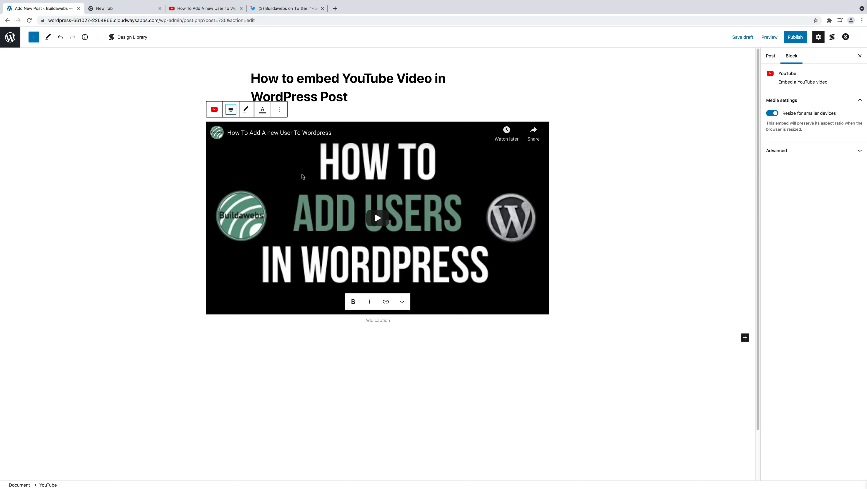
{"action": "left_click", "coordinate": [612, 207]}
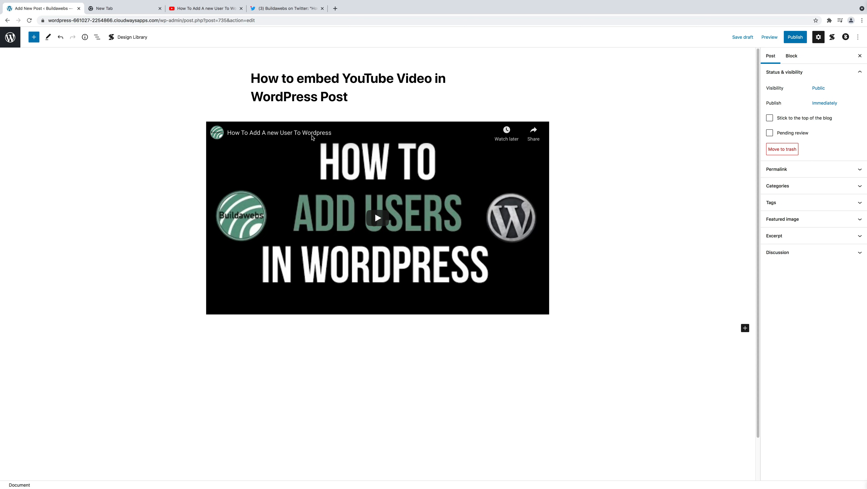
Save the post as a draft and preview it in a new tab
{"action": "left_click", "coordinate": [741, 37]}
{"action": "left_click", "coordinate": [769, 37]}
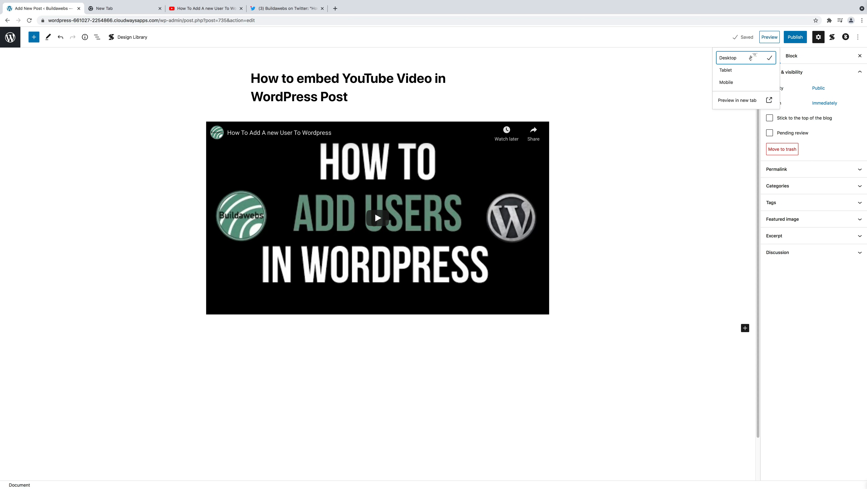
{"action": "left_click", "coordinate": [741, 100]}
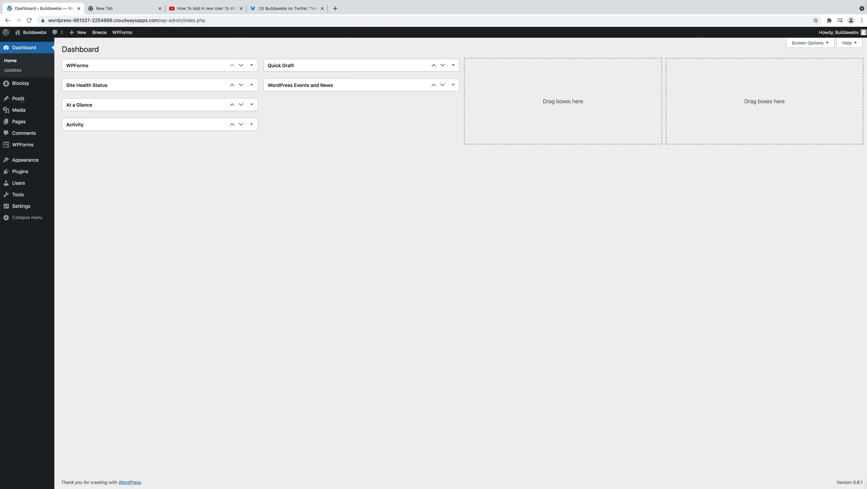
Create another new post from the dashboard, with the copied title "How to embed YouTube Video in WordPress Post"
{"action": "mouse_move", "coordinate": [22, 102]}
{"action": "left_click", "coordinate": [69, 108]}
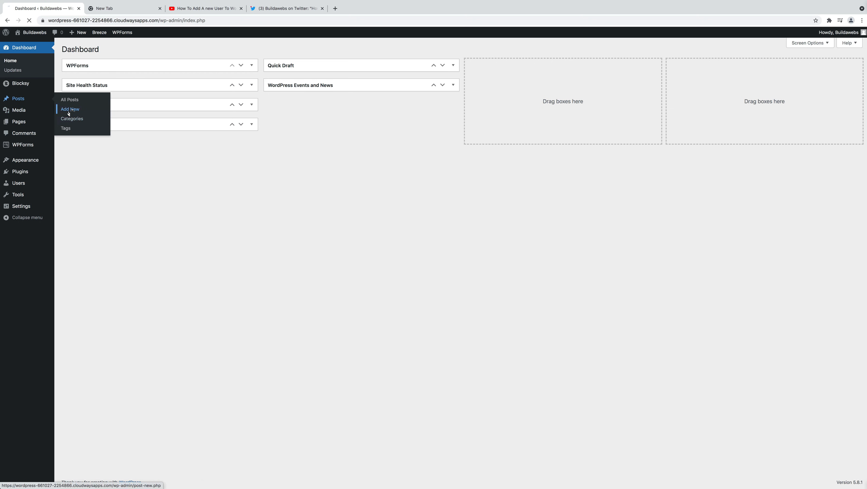
{"action": "left_click", "coordinate": [114, 13]}
{"action": "left_click_drag", "start_coordinate": [168, 21], "coordinate": [28, 16]}
{"action": "key", "text": "super+c"}
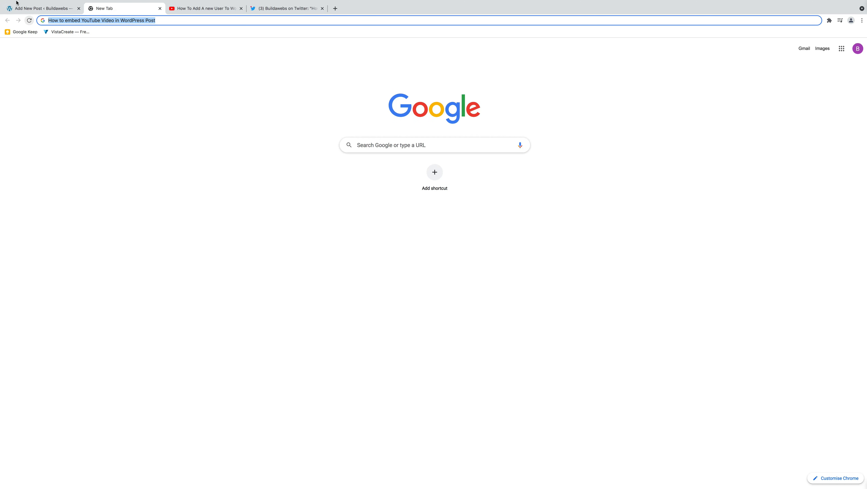
{"action": "left_click", "coordinate": [51, 8]}
{"action": "key", "text": "super+v"}
Embed the "How To Add A new User To Wordpress" YouTube video in the post body by pasting its URL
{"action": "left_click", "coordinate": [153, 128]}
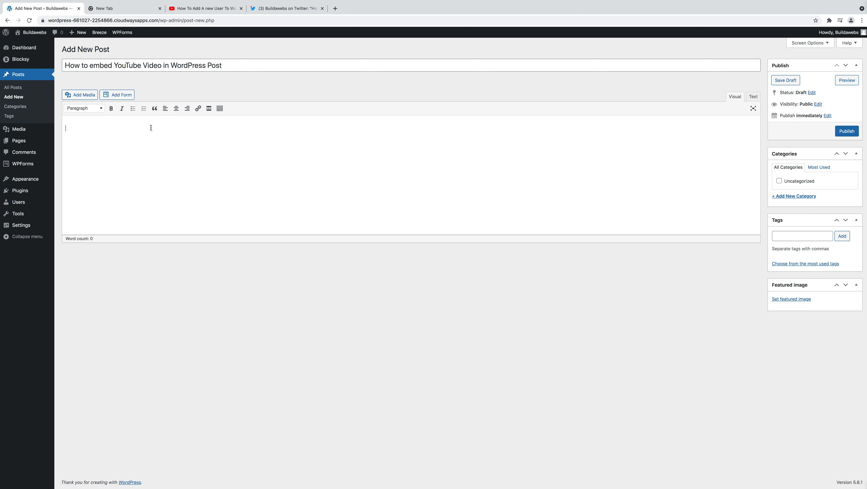
{"action": "left_click", "coordinate": [197, 8]}
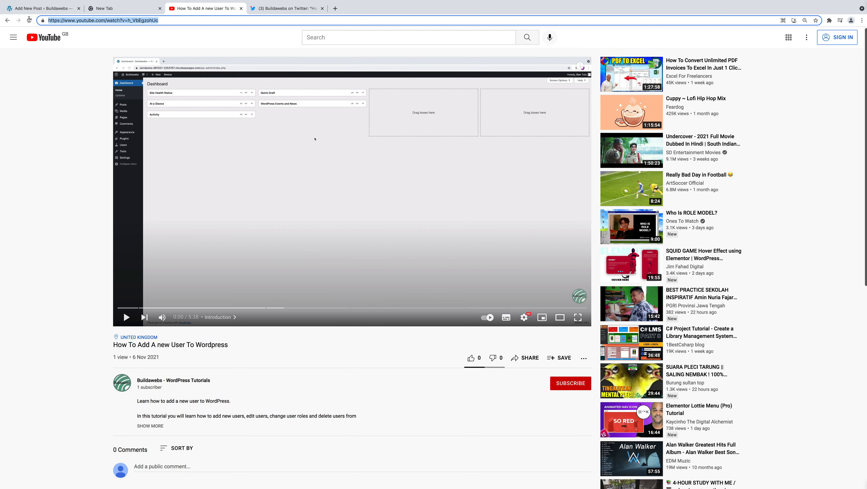
{"action": "left_click", "coordinate": [48, 9]}
{"action": "left_click", "coordinate": [87, 129]}
{"action": "key", "text": "ctrl+v"}
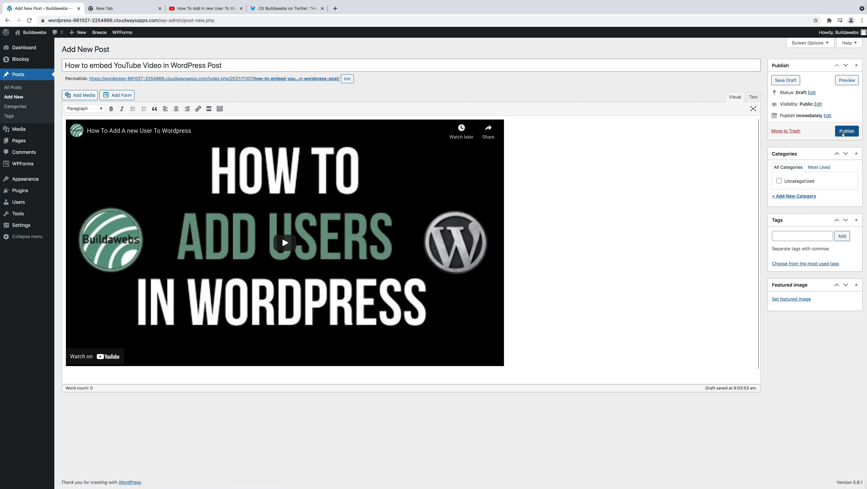
Publish the post and embed the Buildawebs tweet "How to add a new user to WordPress" below the video by pasting its URL
{"action": "left_click", "coordinate": [844, 133]}
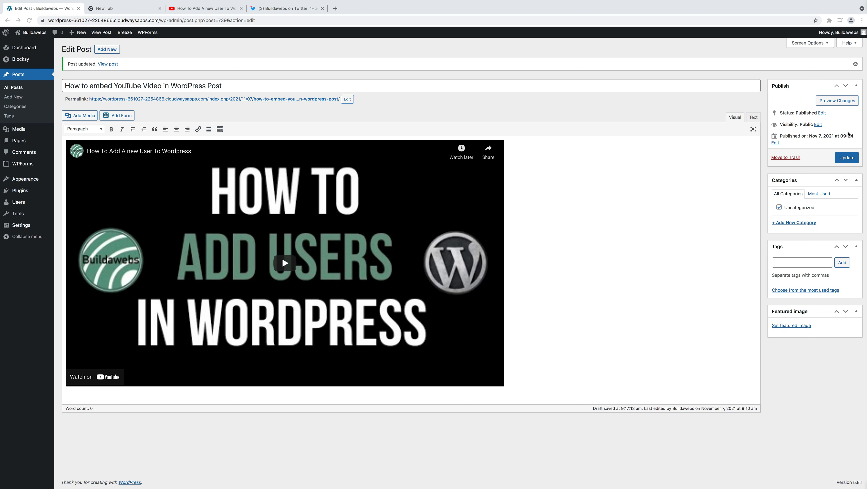
{"action": "left_click", "coordinate": [292, 10]}
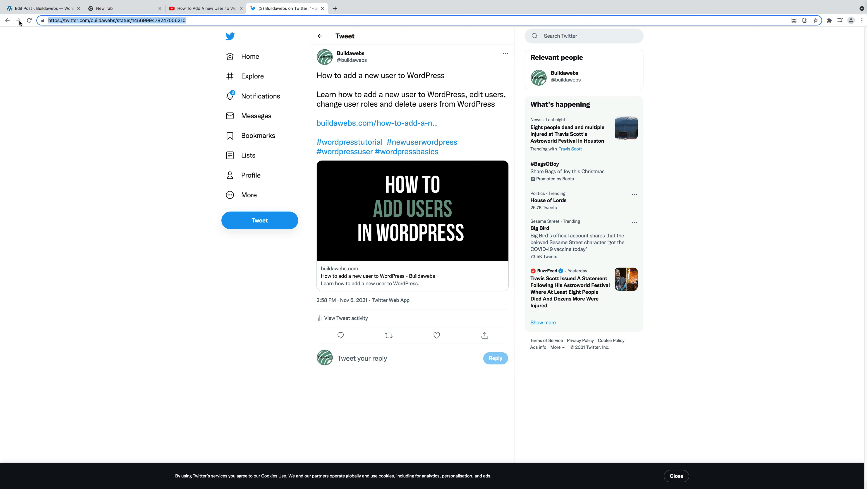
{"action": "left_click", "coordinate": [49, 9]}
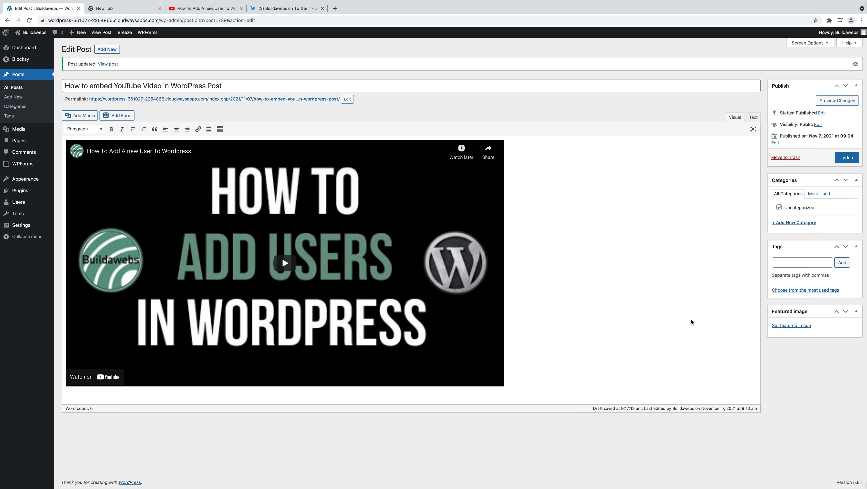
{"action": "key", "text": "super+v"}
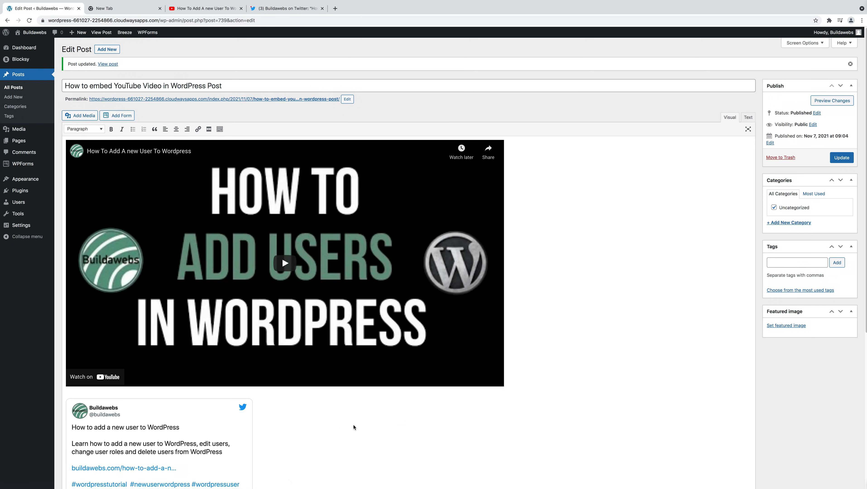
{"action": "scroll", "coordinate": [315, 416], "scroll_direction": "down", "scroll_amount": 1}
{"action": "scroll", "coordinate": [300, 411], "scroll_direction": "down", "scroll_amount": 5}
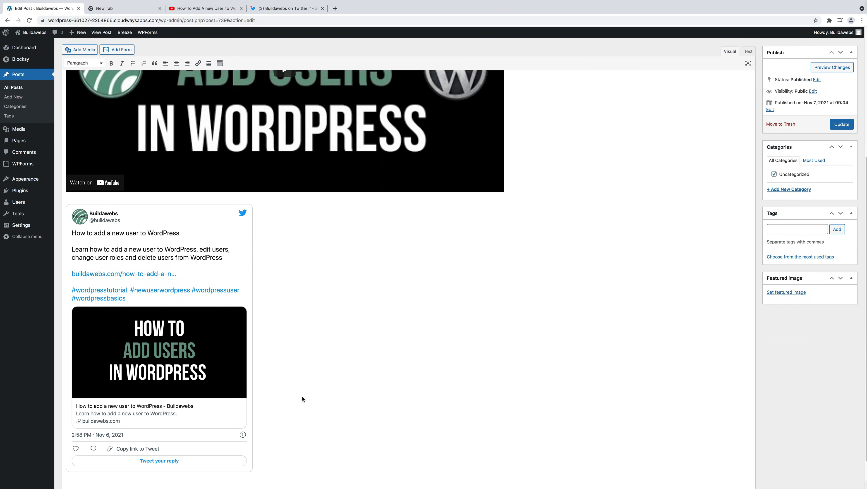
Update the post with the tweet and view the live post to check both the video and tweet embeds
{"action": "left_click", "coordinate": [841, 125]}
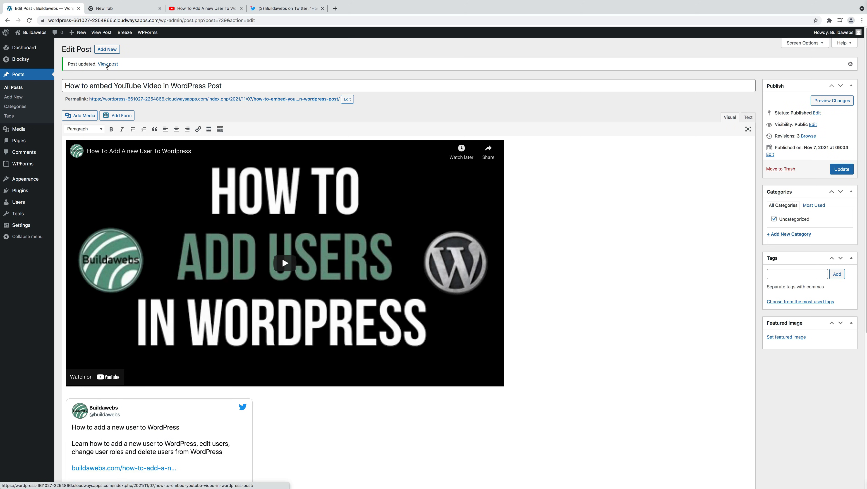
{"action": "left_click", "coordinate": [107, 64]}
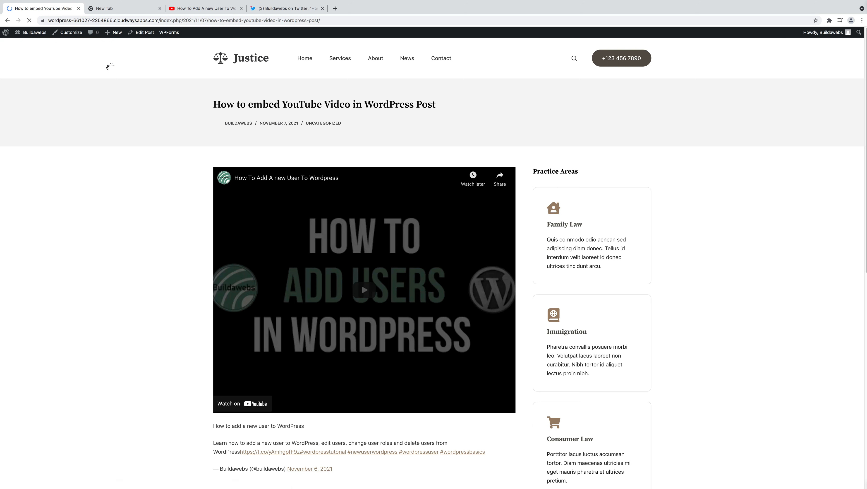
{"action": "scroll", "coordinate": [439, 263], "scroll_direction": "down", "scroll_amount": 3}
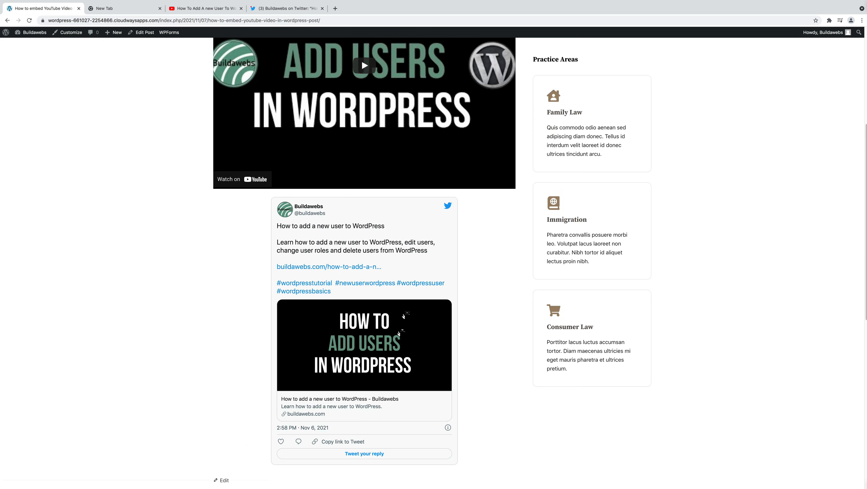
{"action": "scroll", "coordinate": [383, 377], "scroll_direction": "down", "scroll_amount": 1}
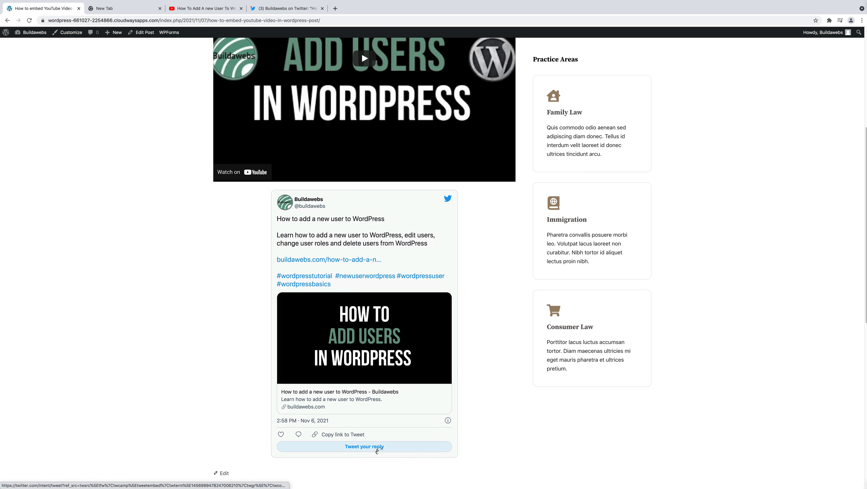
{"action": "scroll", "coordinate": [389, 411], "scroll_direction": "up", "scroll_amount": 5}
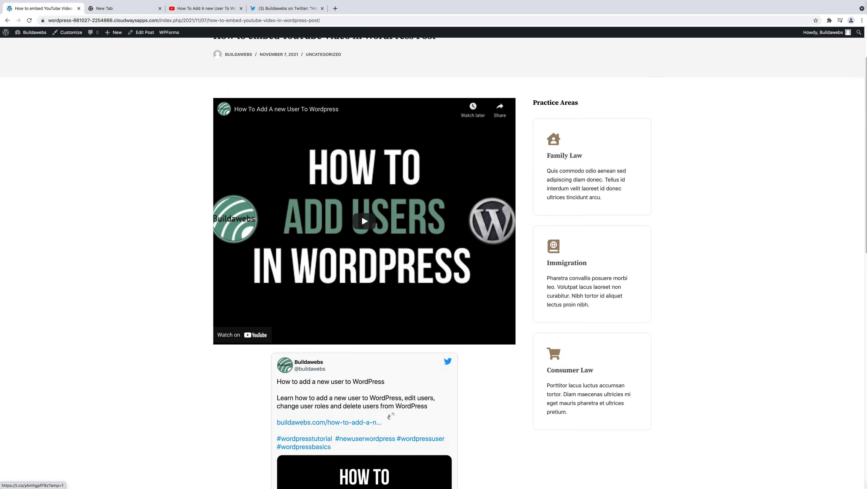
{"action": "scroll", "coordinate": [389, 411], "scroll_direction": "up", "scroll_amount": 1}
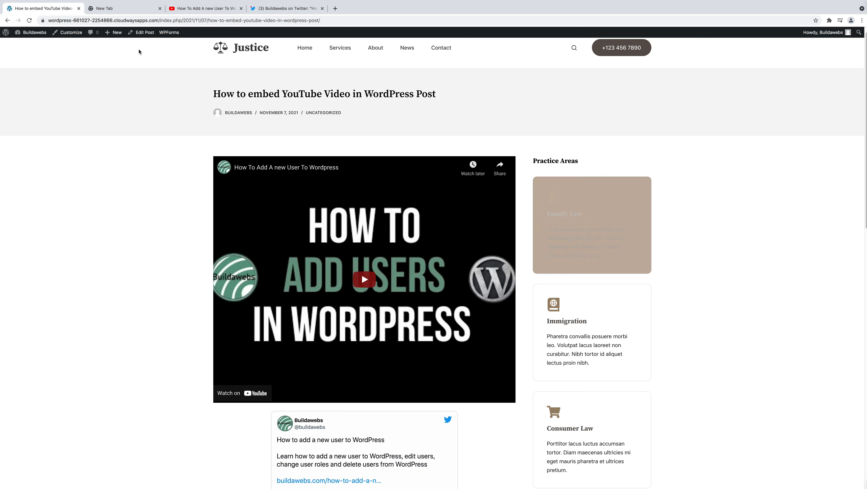
Open the site's widget editor and add a YouTube block at the end of the Main Sidebar area
{"action": "left_click", "coordinate": [5, 33]}
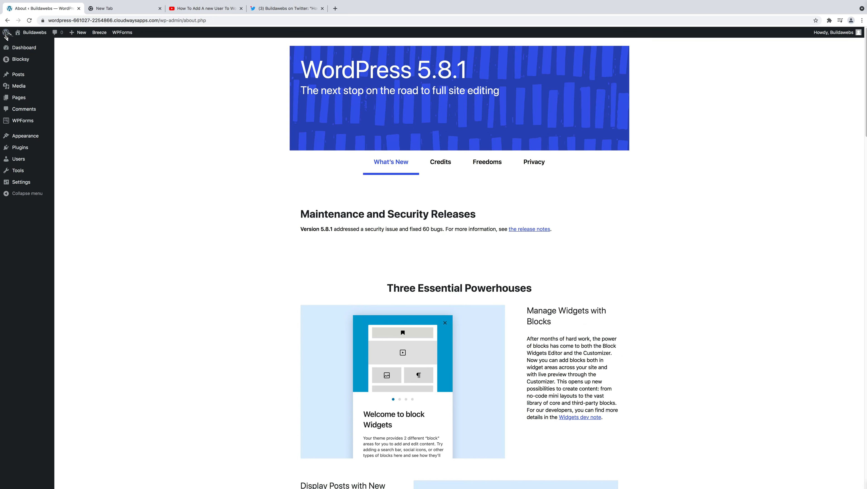
{"action": "mouse_move", "coordinate": [27, 141]}
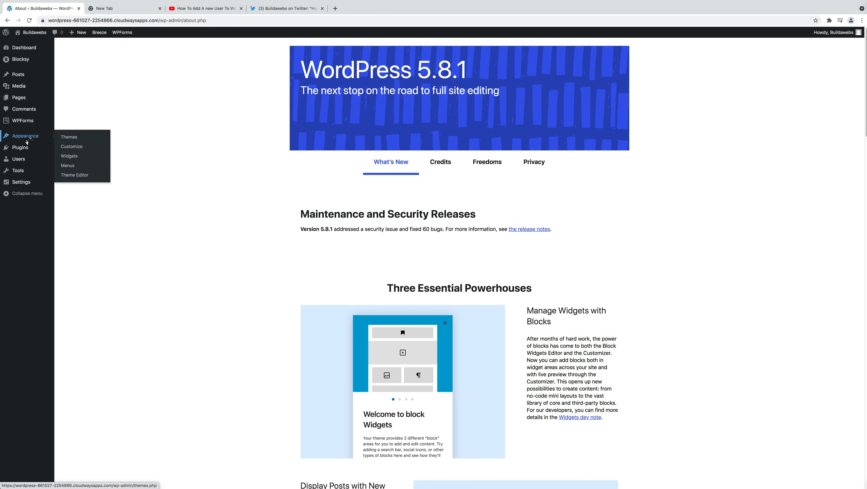
{"action": "left_click", "coordinate": [70, 156]}
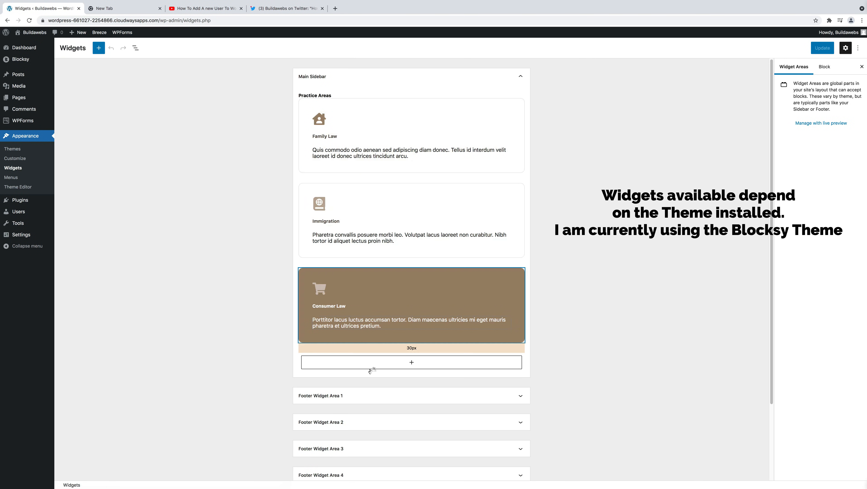
{"action": "left_click", "coordinate": [411, 362]}
{"action": "left_click", "coordinate": [374, 420]}
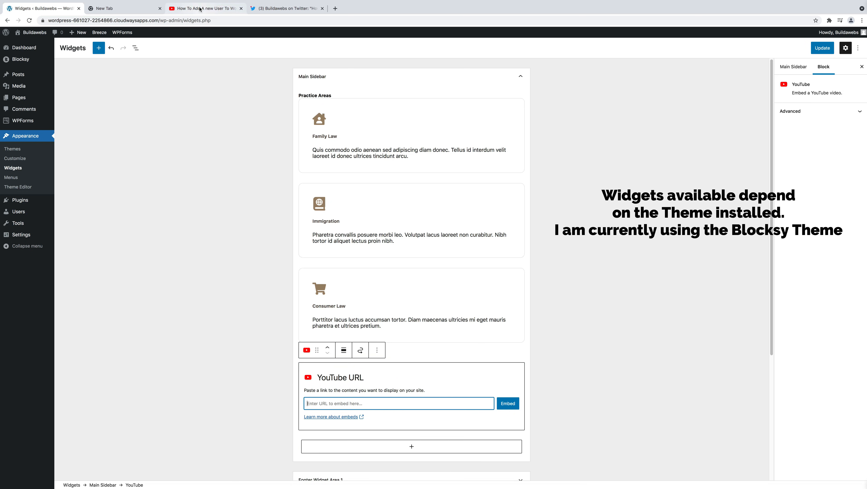
{"action": "left_click", "coordinate": [189, 7]}
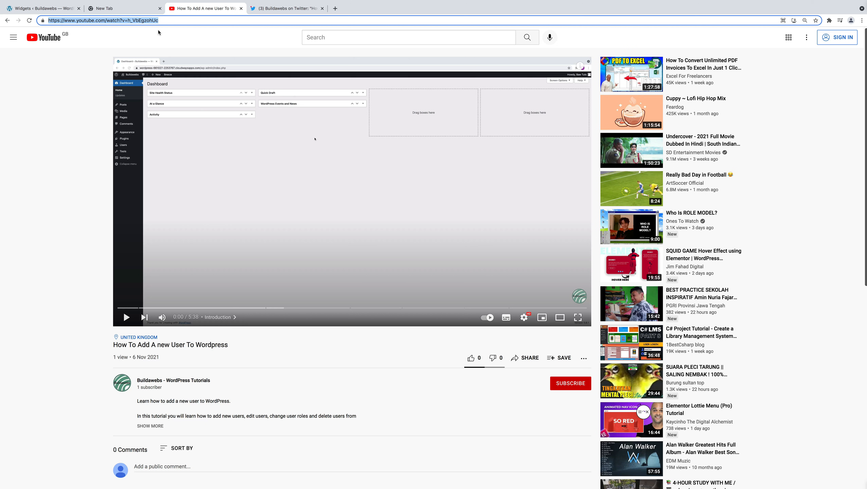
{"action": "left_click", "coordinate": [53, 10]}
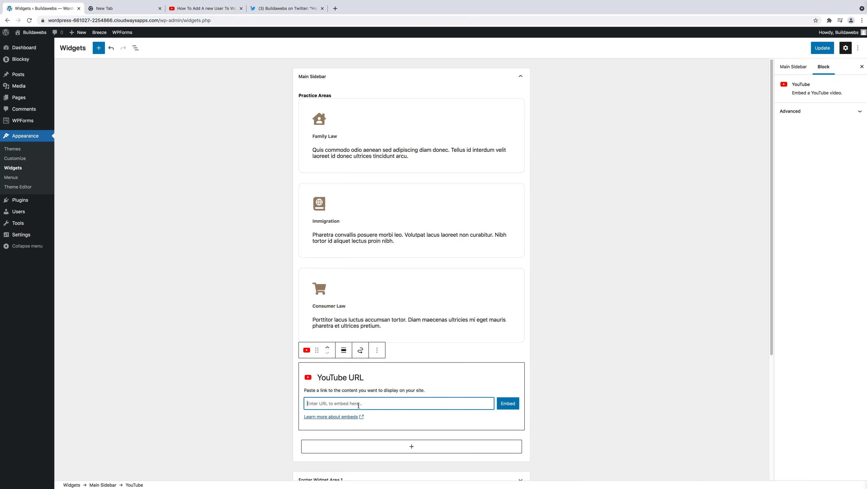
{"action": "type", "text": "https://www.youtube.com/watch?v=h_VbEgzohUc"}
{"action": "left_click", "coordinate": [507, 404]}
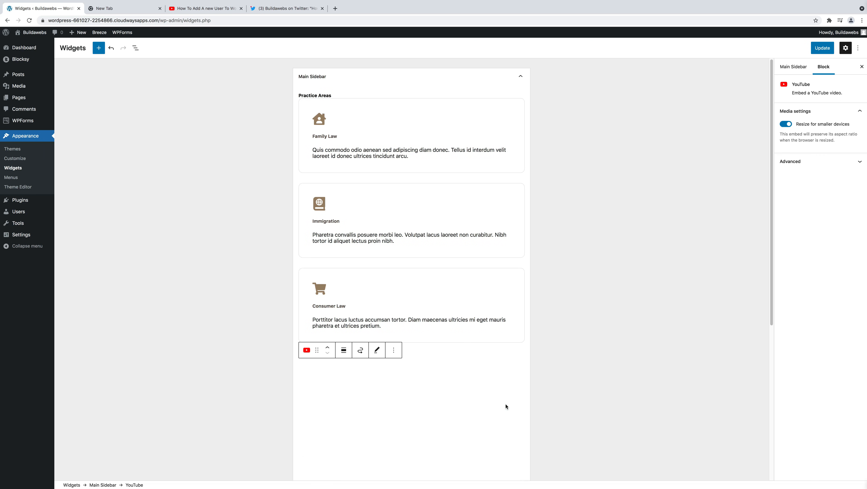
{"action": "left_click", "coordinate": [821, 48]}
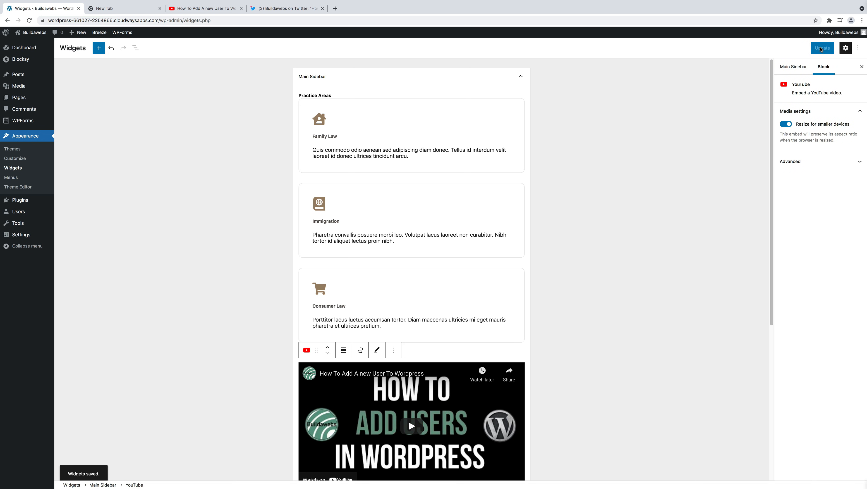
View the news post "Quis Lectus Nulla Volutpat Diamut Venenatis" on the live site and check its sidebar for the video
{"action": "left_click", "coordinate": [35, 33]}
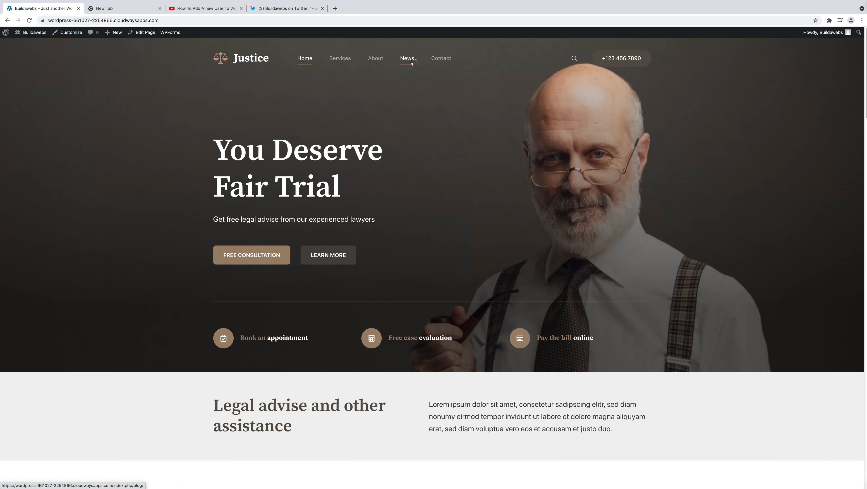
{"action": "left_click", "coordinate": [412, 62]}
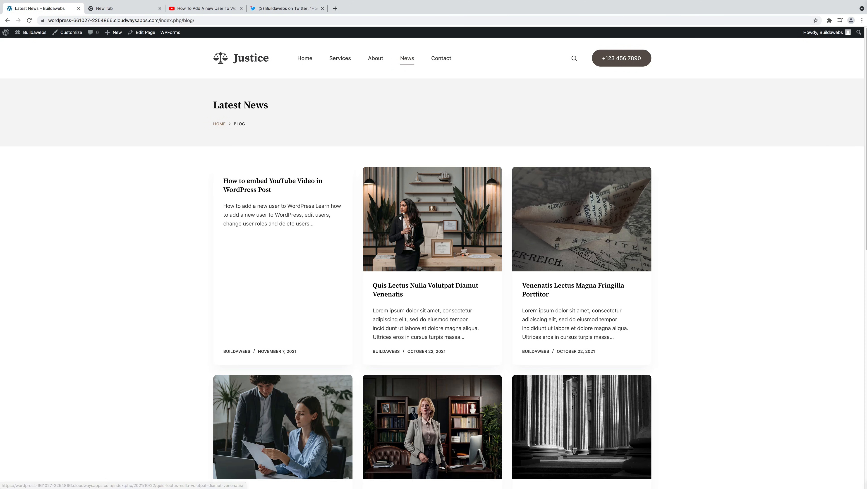
{"action": "left_click", "coordinate": [400, 216]}
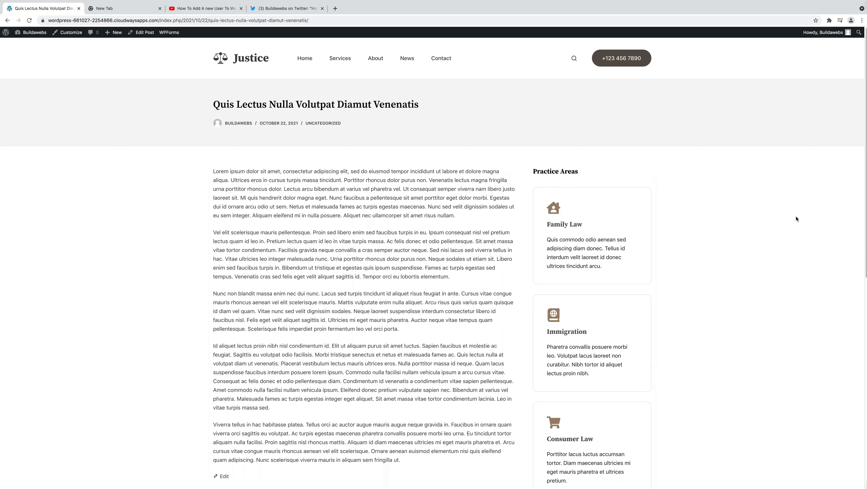
{"action": "scroll", "coordinate": [588, 424], "scroll_direction": "down", "scroll_amount": 5}
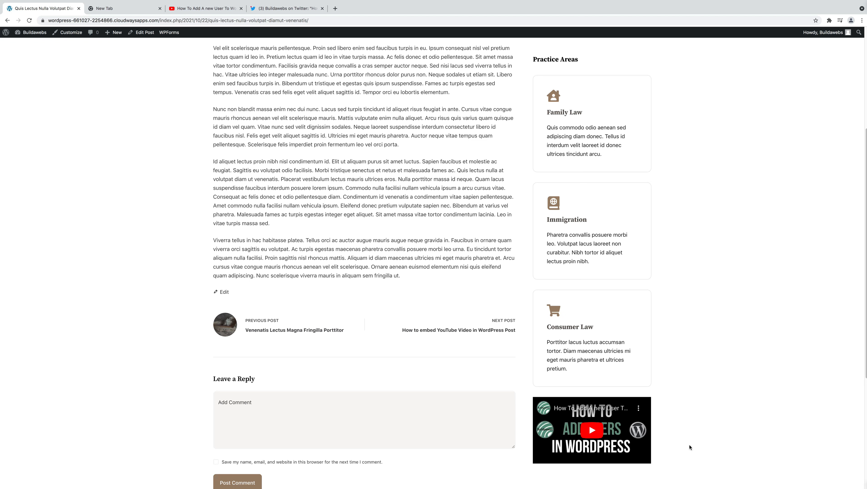
Return to the widget editor, collapse the Main Sidebar and add a YouTube block to Footer Widget Area 3
{"action": "left_click", "coordinate": [7, 34]}
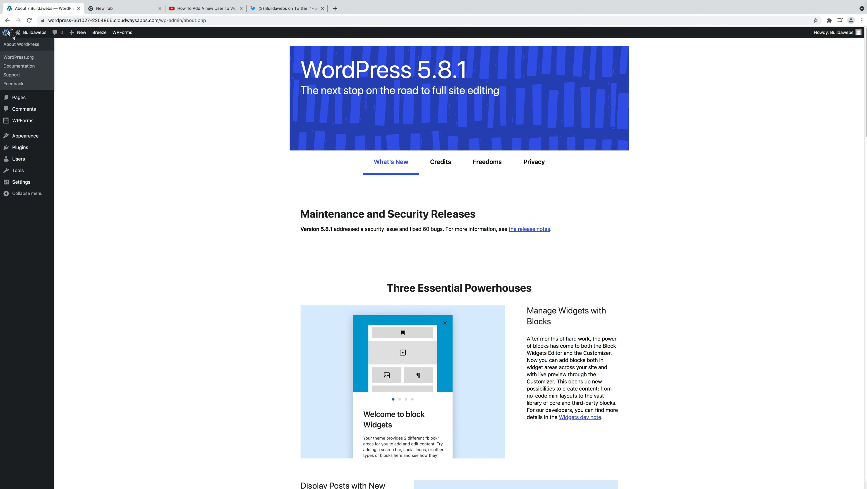
{"action": "mouse_move", "coordinate": [31, 137]}
{"action": "left_click", "coordinate": [70, 157]}
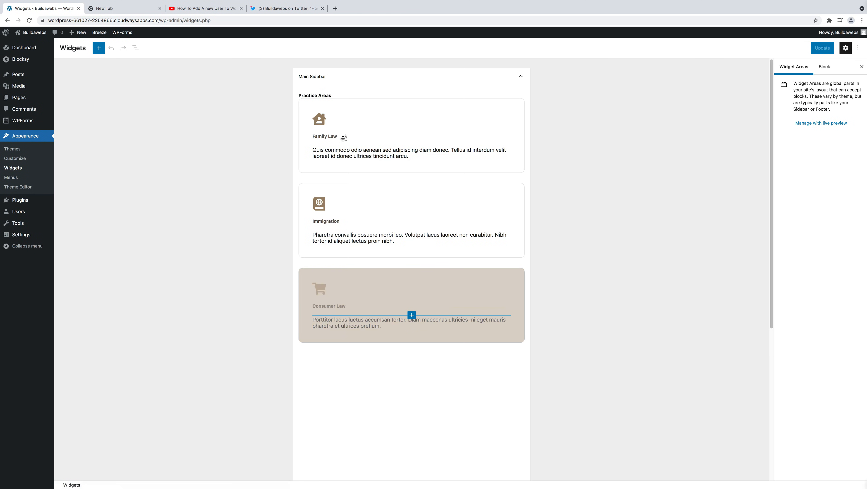
{"action": "left_click", "coordinate": [520, 76]}
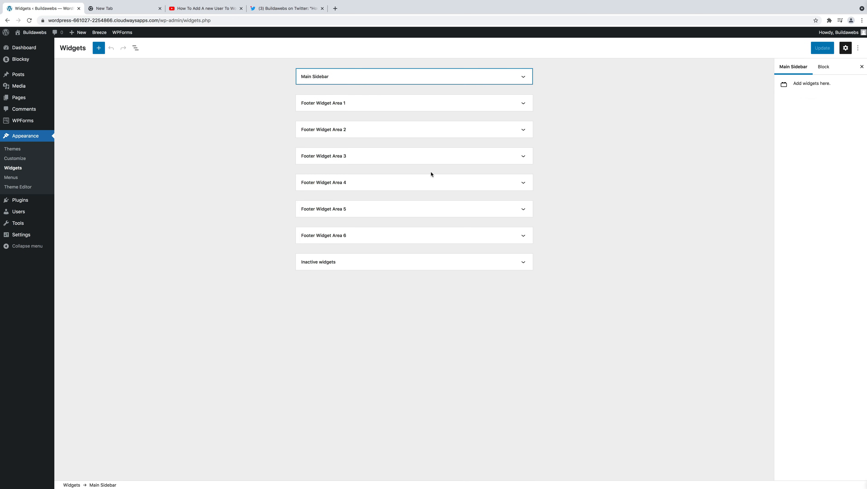
{"action": "left_click", "coordinate": [378, 159]}
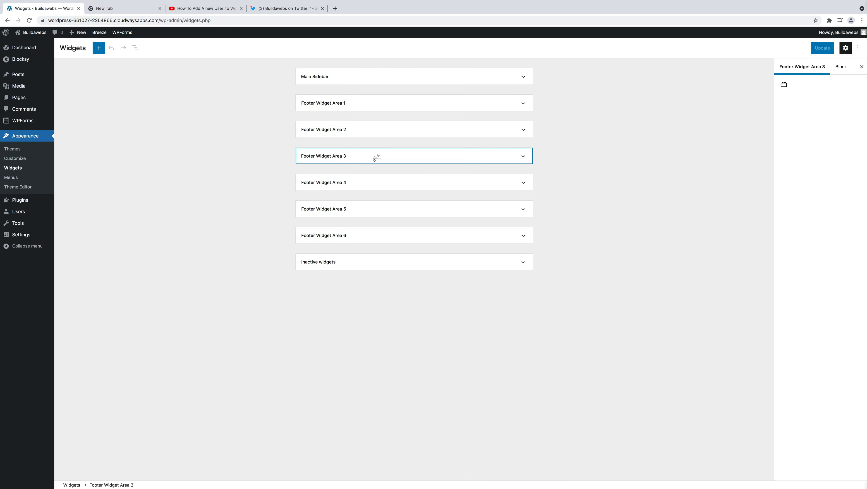
{"action": "left_click", "coordinate": [415, 181]}
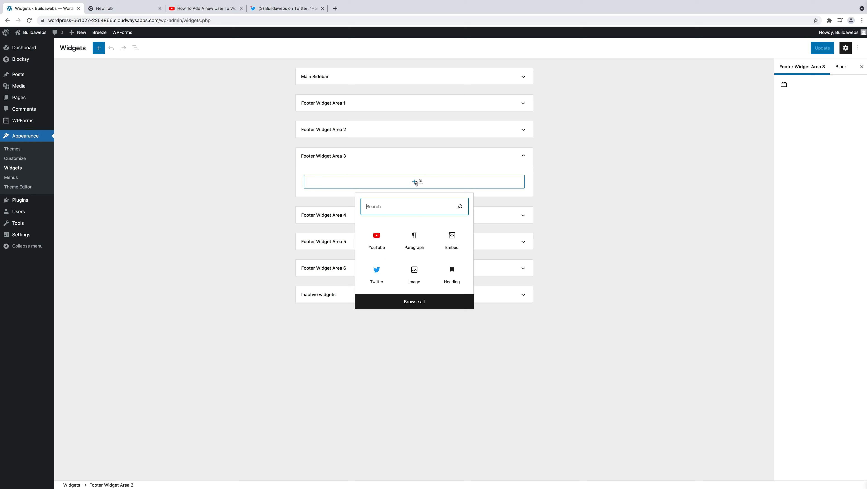
{"action": "left_click", "coordinate": [379, 243]}
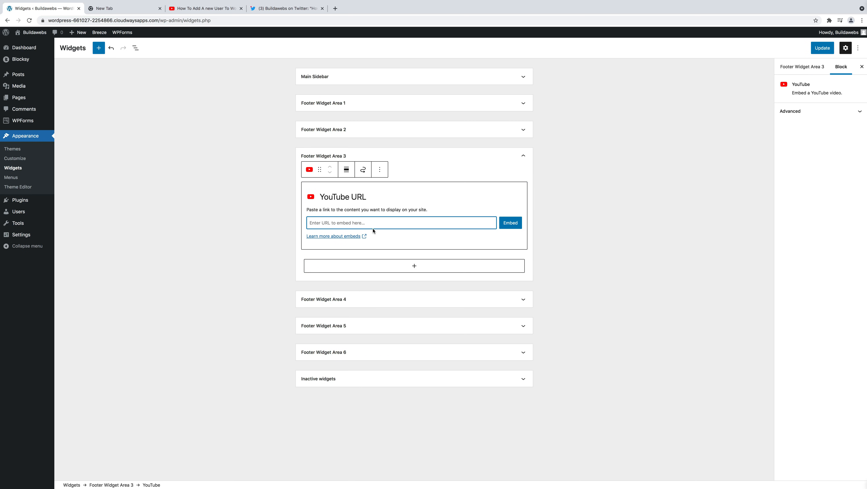
{"action": "type", "text": "https://www.youtube.com/watch?v=h_VbEgzohUc"}
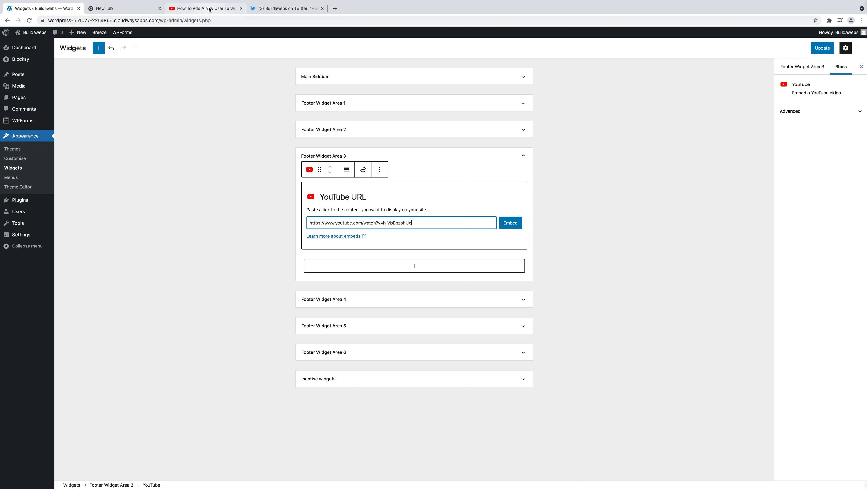
{"action": "left_click", "coordinate": [510, 223]}
{"action": "left_click", "coordinate": [825, 48]}
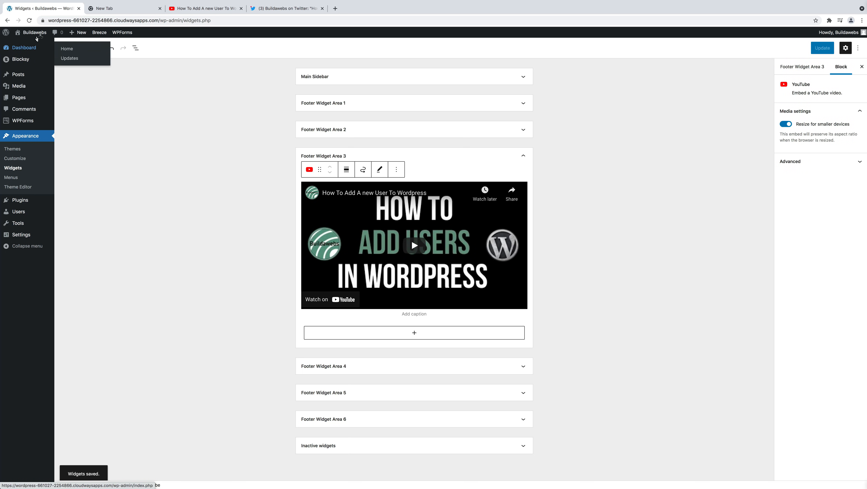
View the live site's home page down to the footer to check the embedded video there
{"action": "left_click", "coordinate": [35, 34]}
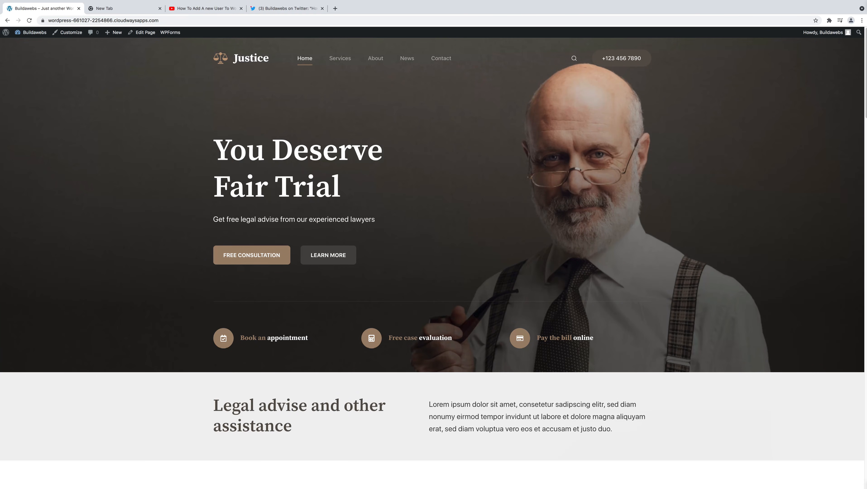
{"action": "key", "text": "ctrl+a"}
{"action": "scroll", "coordinate": [432, 260], "scroll_direction": "down", "scroll_amount": 20}
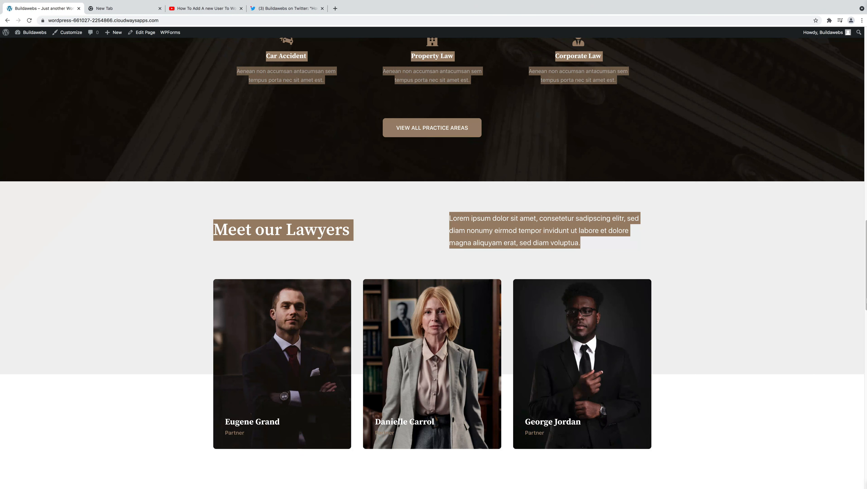
{"action": "scroll", "coordinate": [432, 262], "scroll_direction": "down", "scroll_amount": 15}
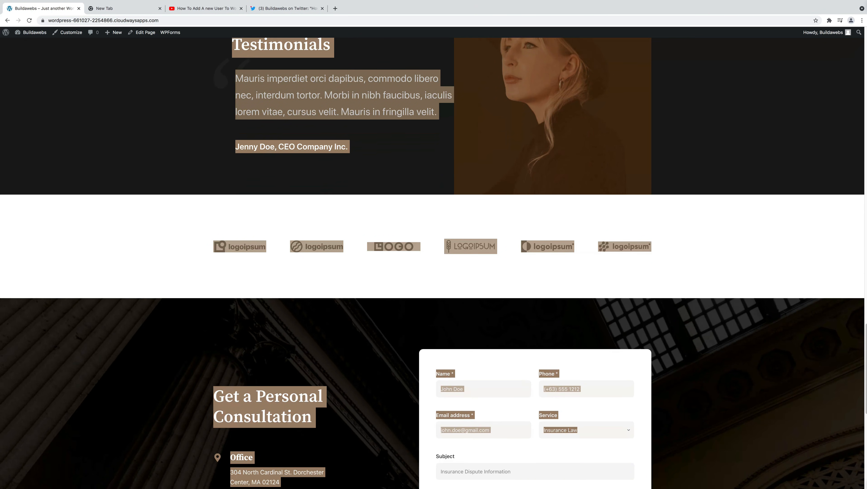
{"action": "scroll", "coordinate": [432, 263], "scroll_direction": "down", "scroll_amount": 10}
{"action": "left_click", "coordinate": [716, 350]}
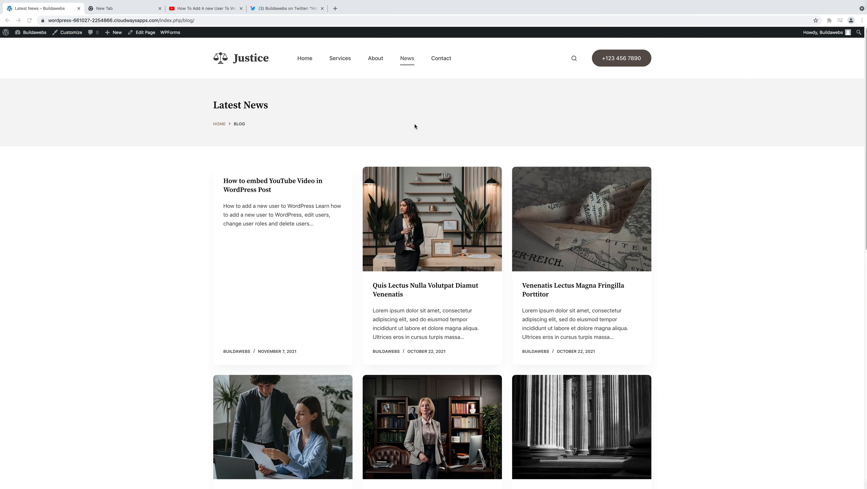
View the news post "How to embed YouTube Video in WordPress Post" and check the embeds in its content and sidebar
{"action": "left_click", "coordinate": [265, 186]}
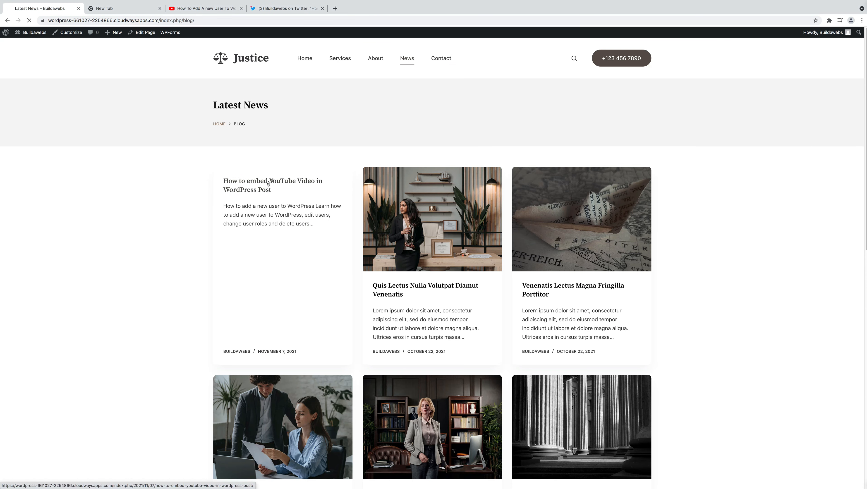
{"action": "scroll", "coordinate": [392, 275], "scroll_direction": "down", "scroll_amount": 4}
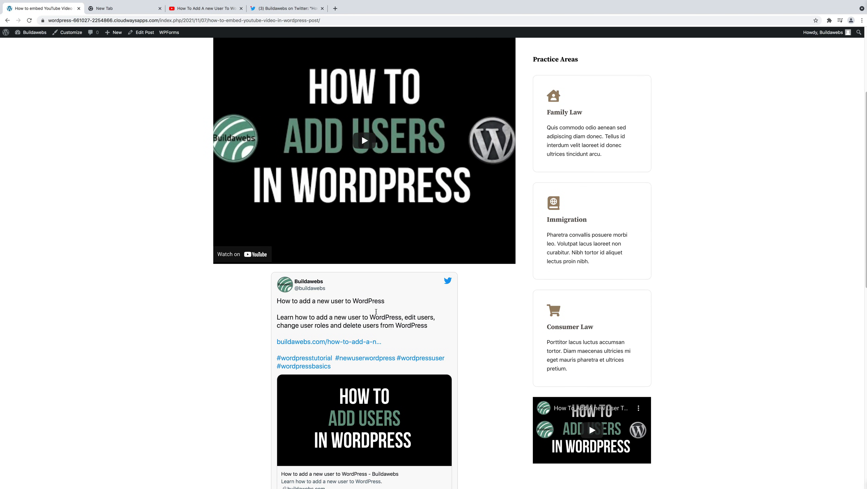
{"action": "scroll", "coordinate": [384, 306], "scroll_direction": "down", "scroll_amount": 2}
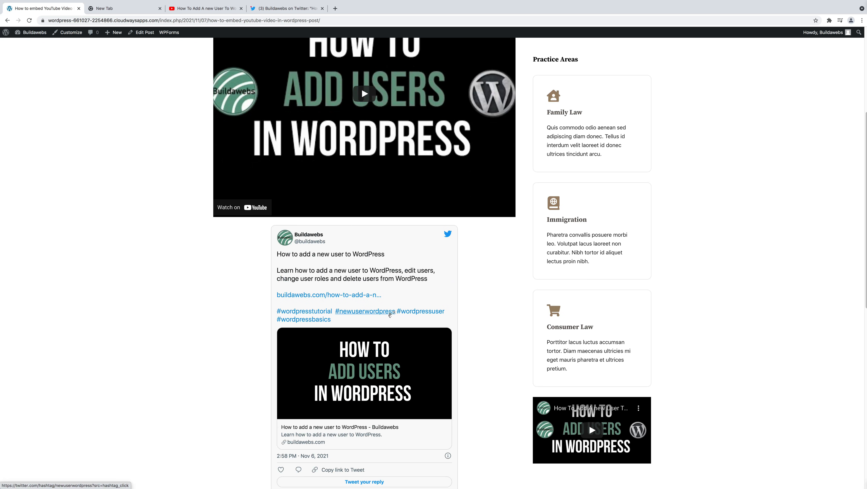
{"action": "scroll", "coordinate": [695, 377], "scroll_direction": "down", "scroll_amount": 1}
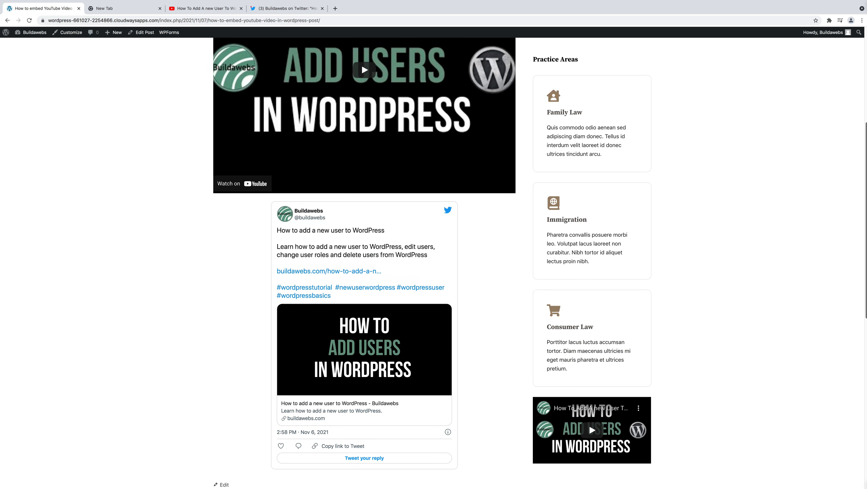
{"action": "scroll", "coordinate": [828, 286], "scroll_direction": "down", "scroll_amount": 5}
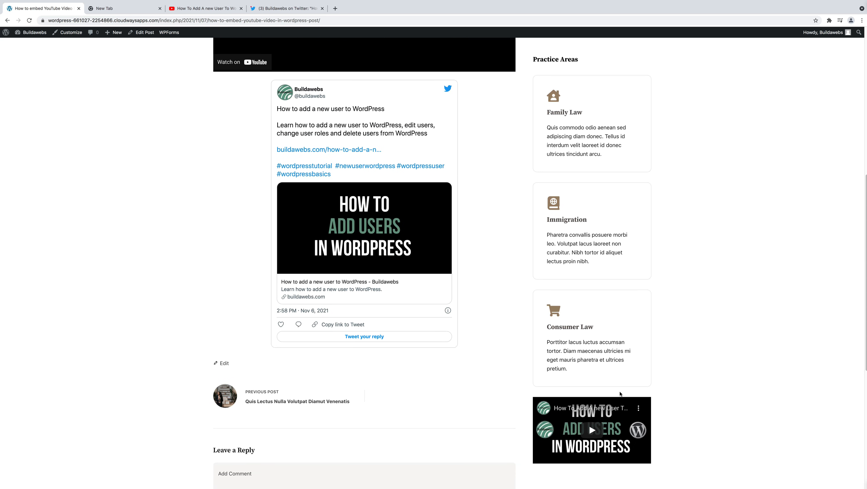
{"action": "scroll", "coordinate": [525, 366], "scroll_direction": "down", "scroll_amount": 10}
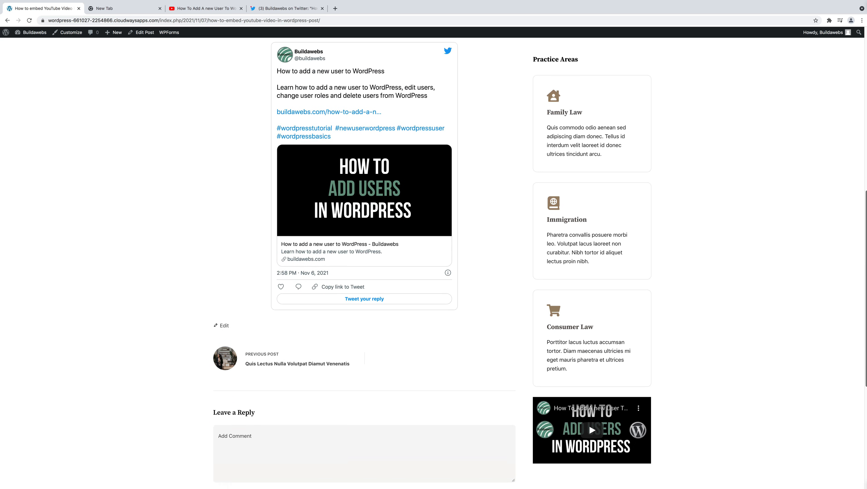